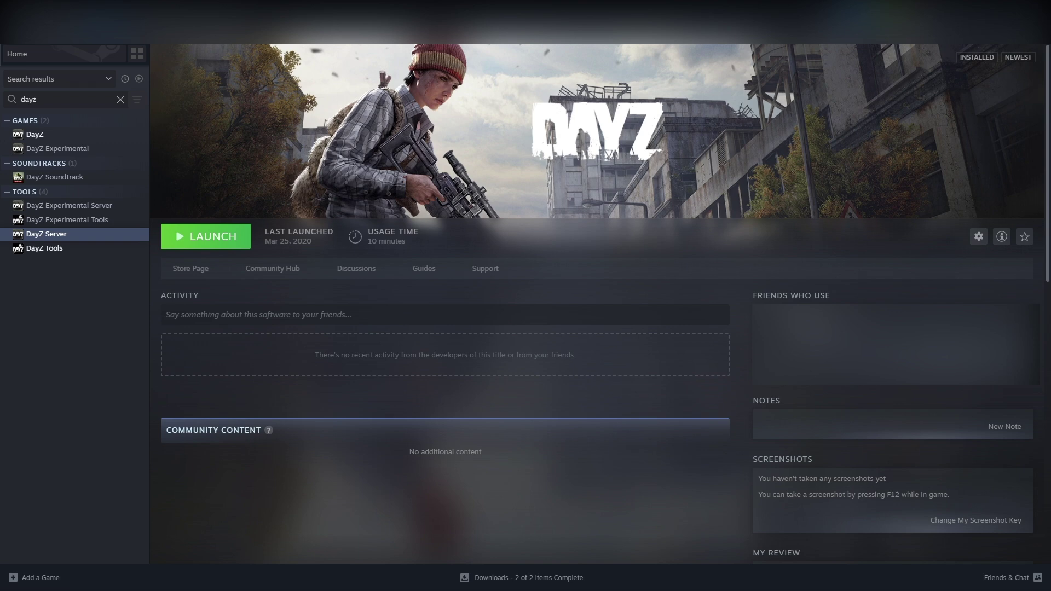
# Bring up the Notepad notes listing the DayZ server ports.
pyautogui.hotkey('alt', 'Tab')
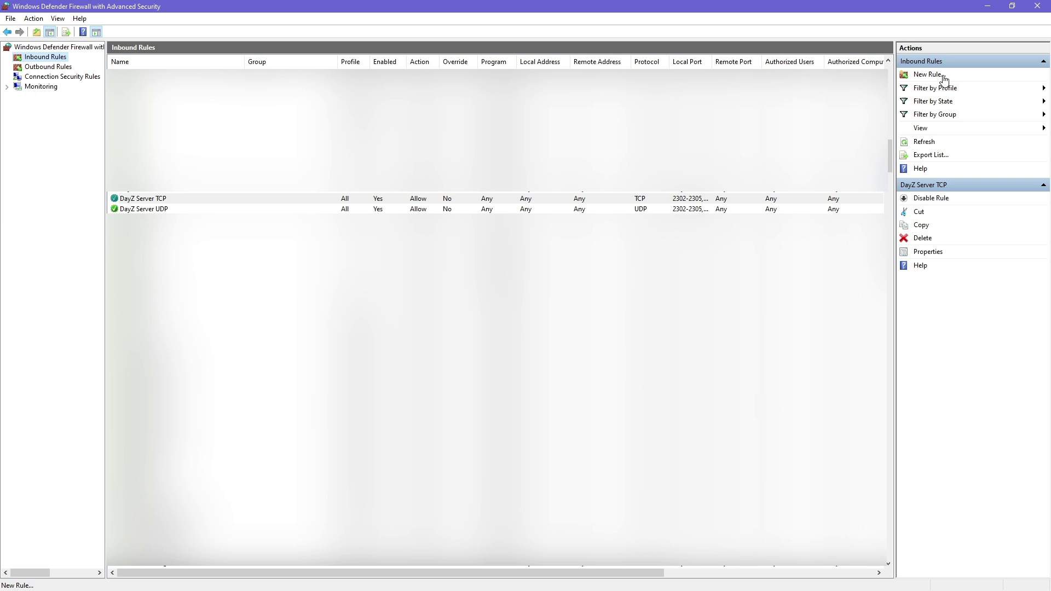
# Start a new Port-type inbound firewall rule and advance to the protocol and ports step.
pyautogui.click(942, 75)
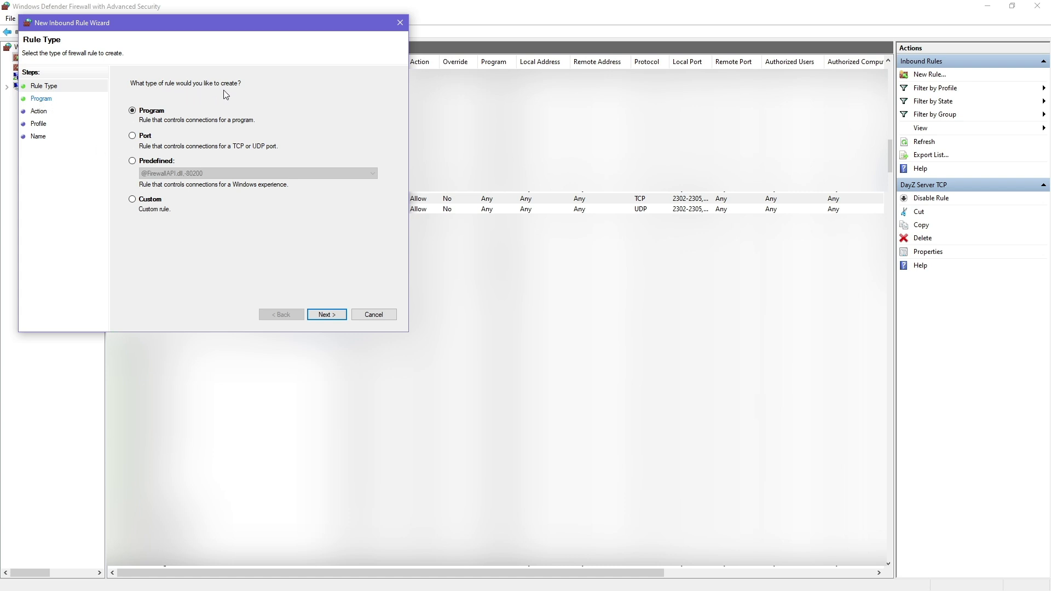
pyautogui.click(142, 138)
pyautogui.click(133, 136)
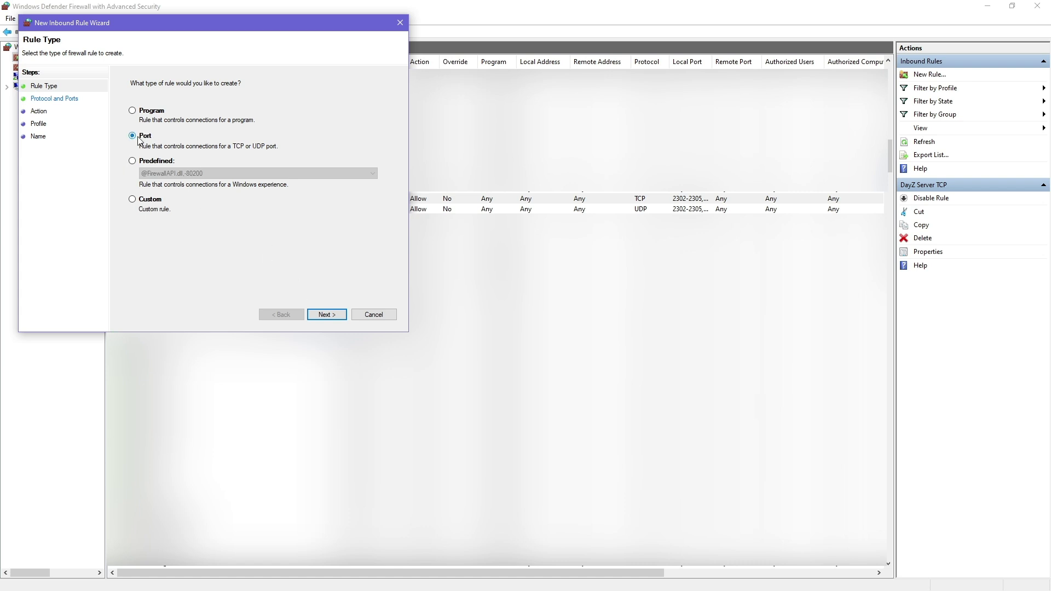
pyautogui.click(324, 313)
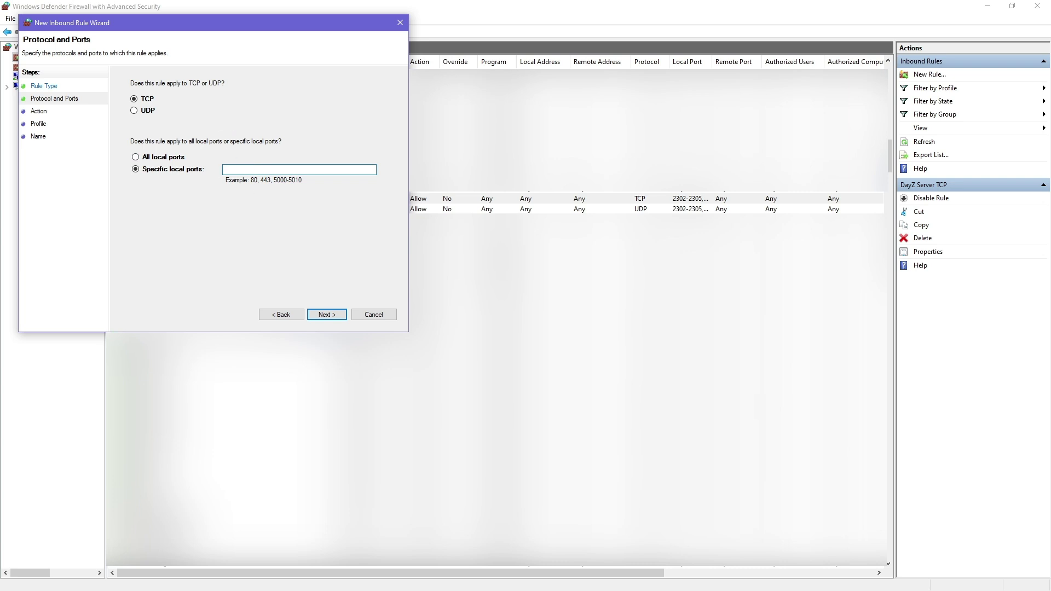
# Fill the specific local ports with 2302-2305, 27016 and 8766 from the Notepad notes.
pyautogui.hotkey('alt', 'Tab')
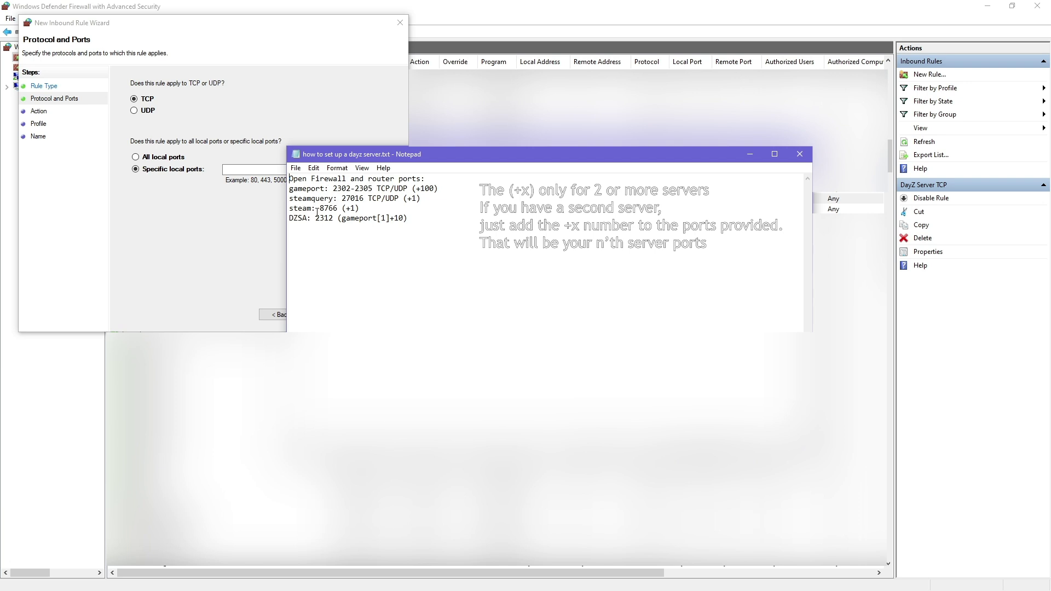
pyautogui.moveTo(332, 189); pyautogui.dragTo(373, 188)
pyautogui.hotkey('ctrl', 'c')
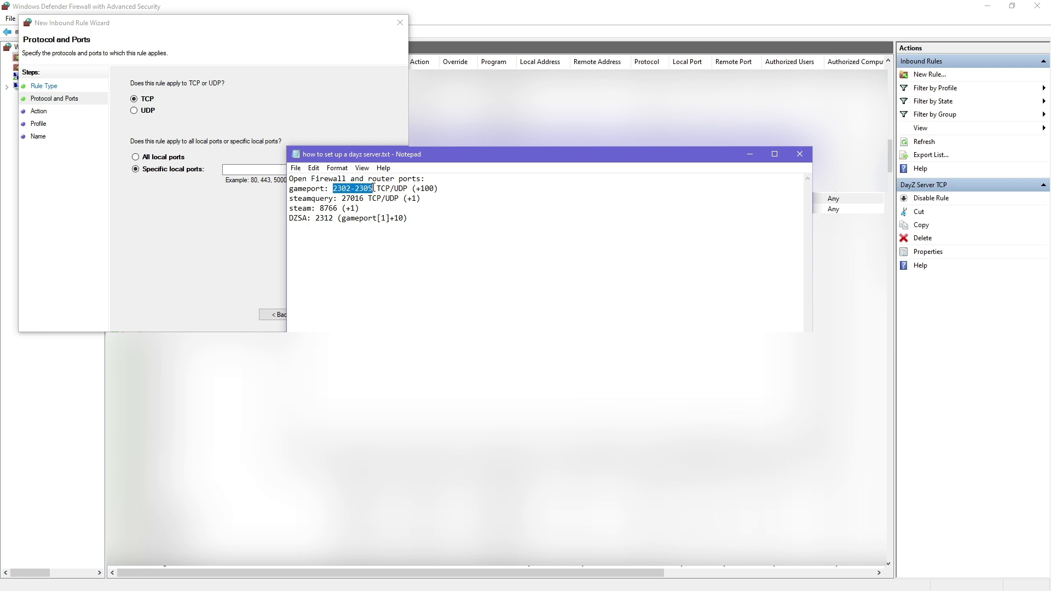
pyautogui.click(273, 172)
pyautogui.hotkey('ctrl', 'v')
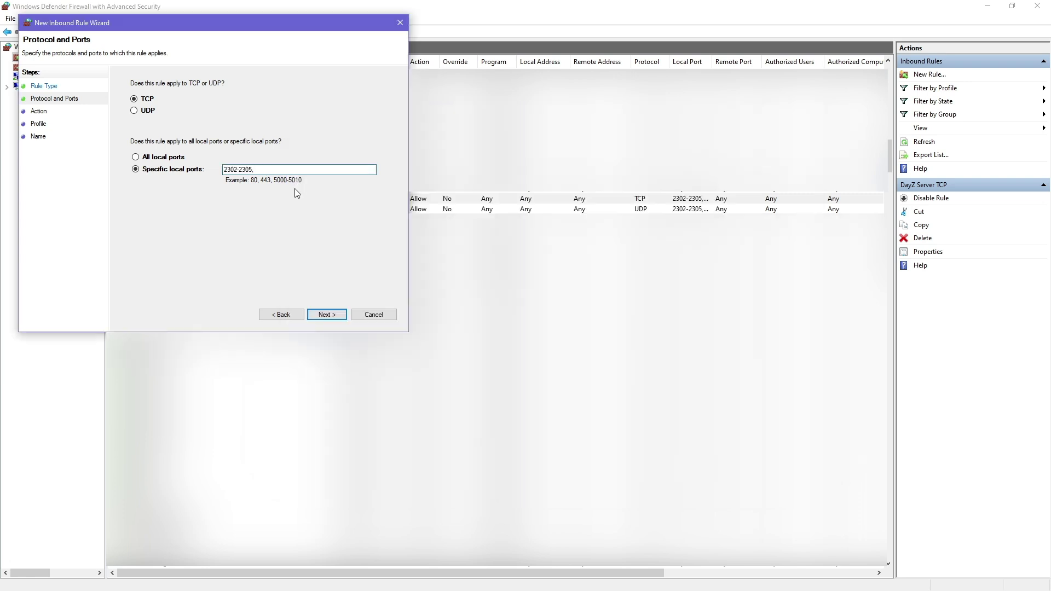
pyautogui.hotkey('alt', 'Tab')
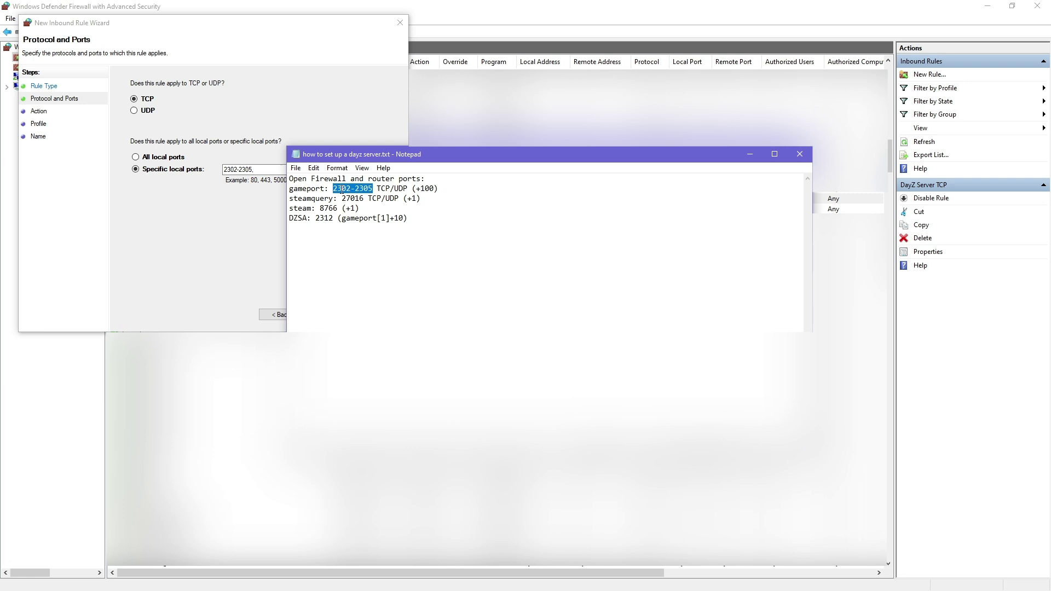
pyautogui.doubleClick(354, 198)
pyautogui.hotkey('ctrl', 'c')
pyautogui.click(266, 169)
pyautogui.hotkey('ctrl', 'v')
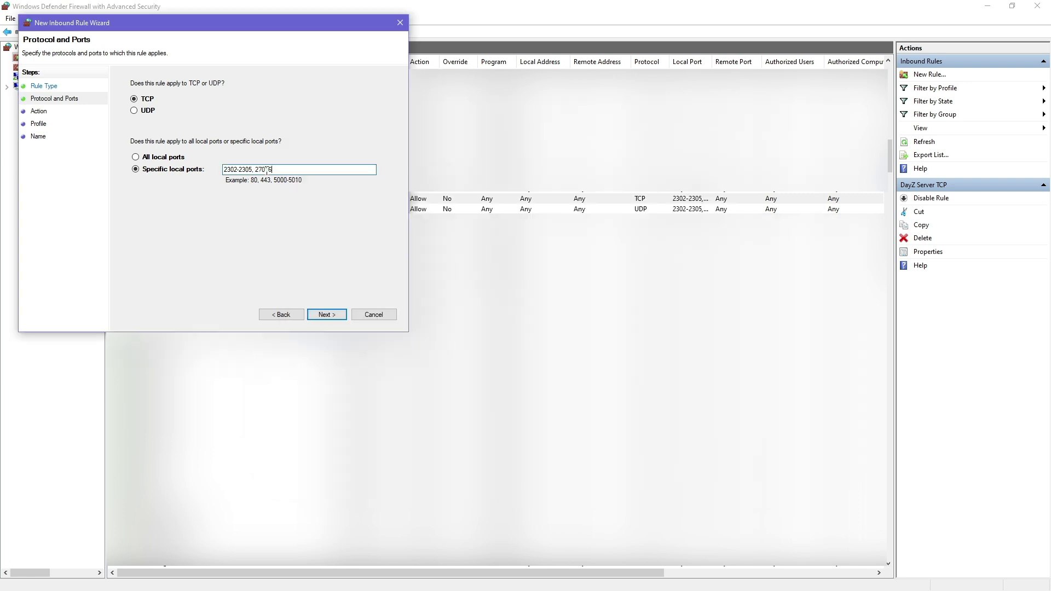
pyautogui.write(', 8766')
pyautogui.hotkey('alt', 'Tab')
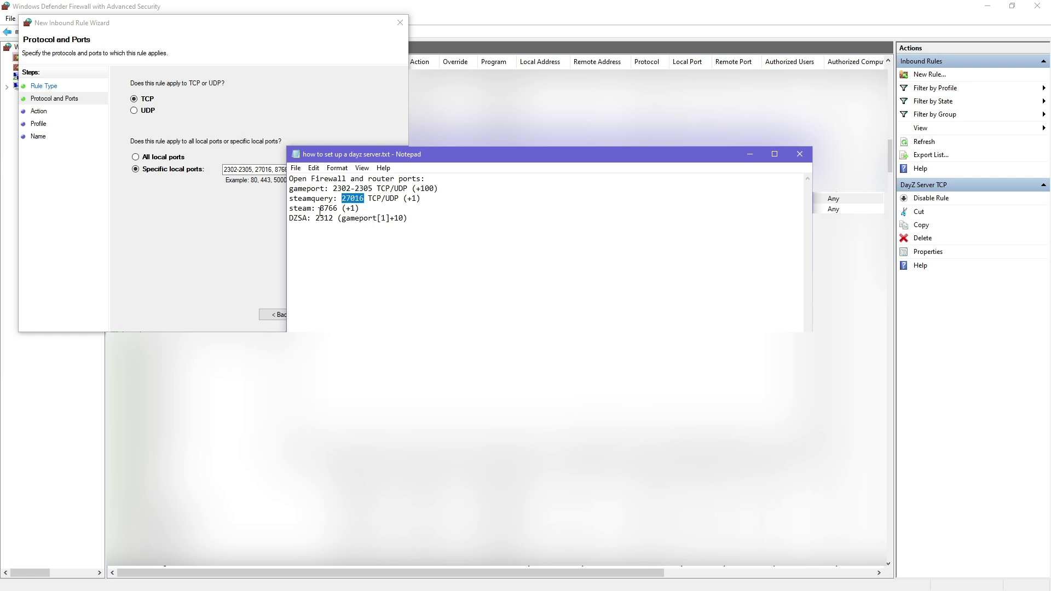
pyautogui.moveTo(320, 209); pyautogui.dragTo(338, 209)
pyautogui.hotkey('alt', 'Tab')
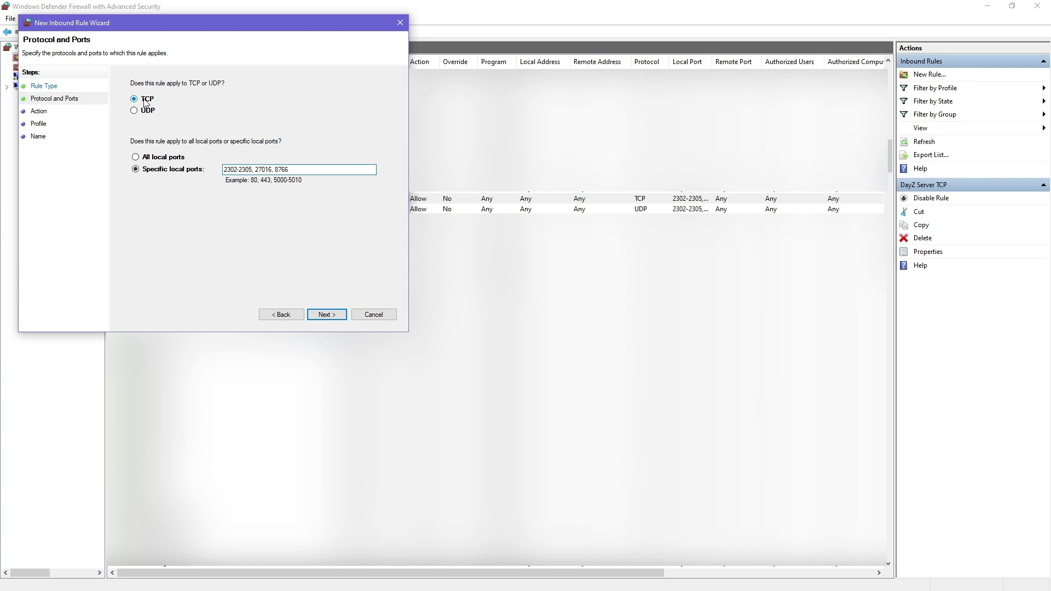
# Keep Allow and all profiles, enter the name 'Day', close the wizard, then select DayZ Server TCP.
pyautogui.click(327, 315)
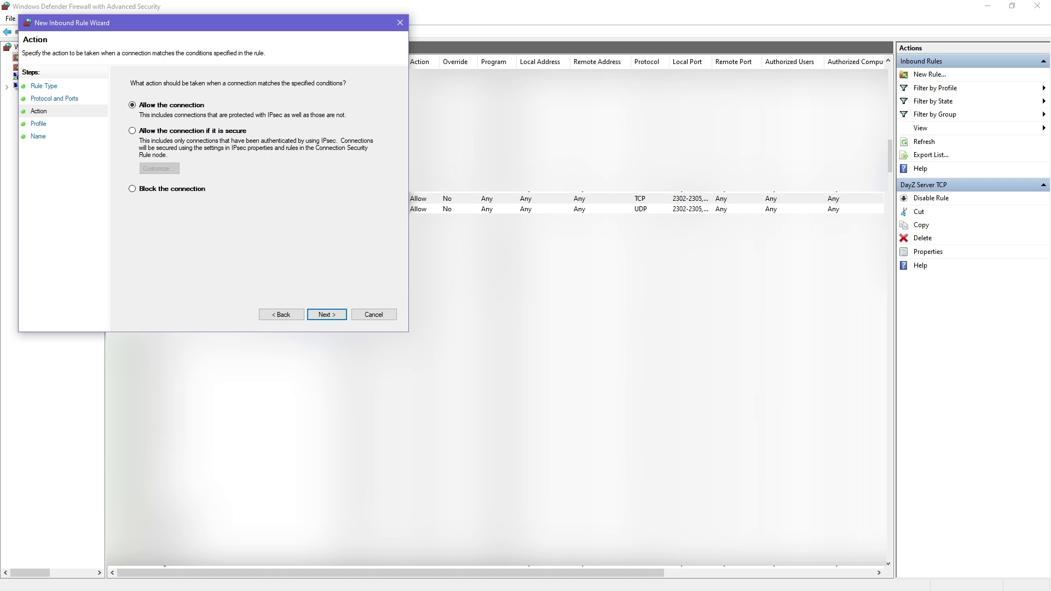
pyautogui.click(330, 315)
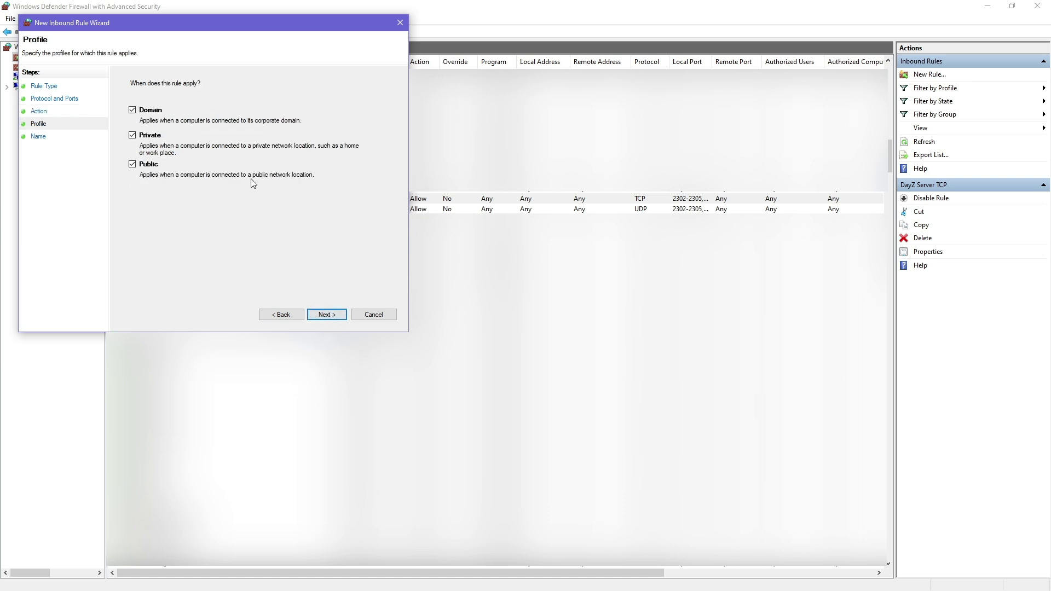
pyautogui.click(332, 314)
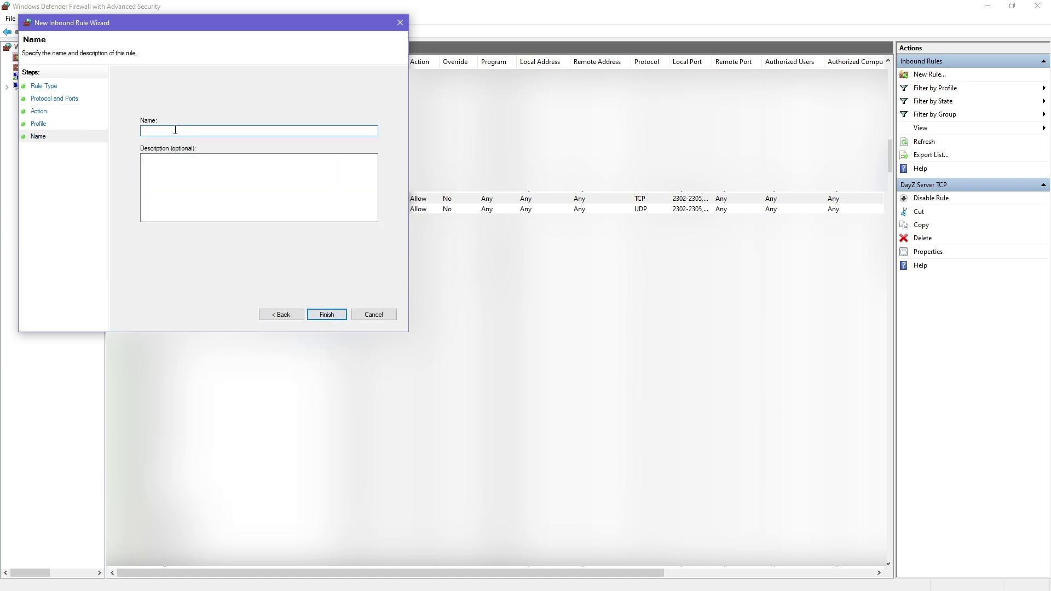
pyautogui.write('Dayz')
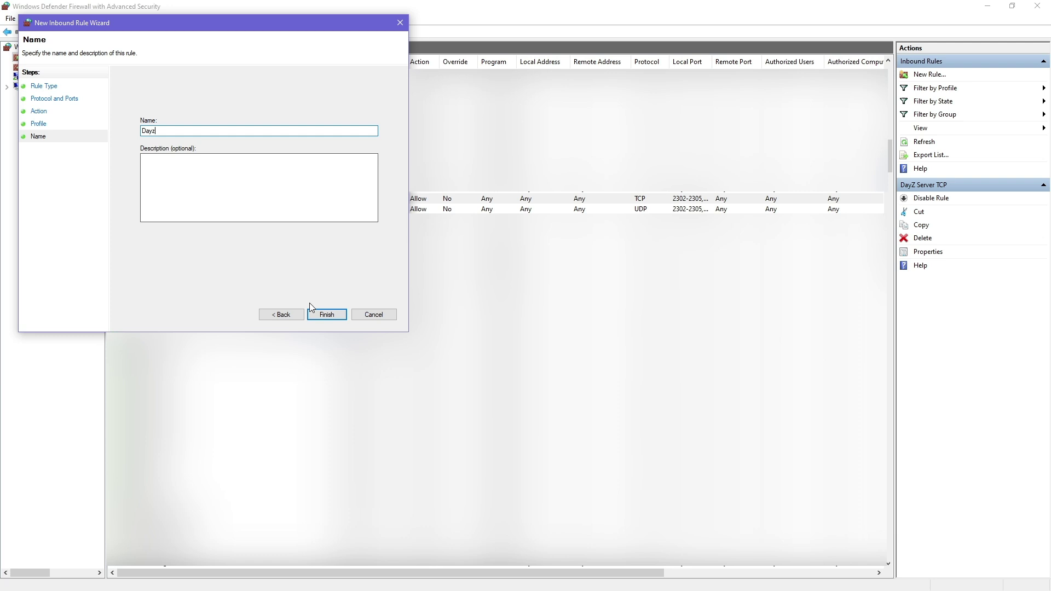
pyautogui.click(375, 317)
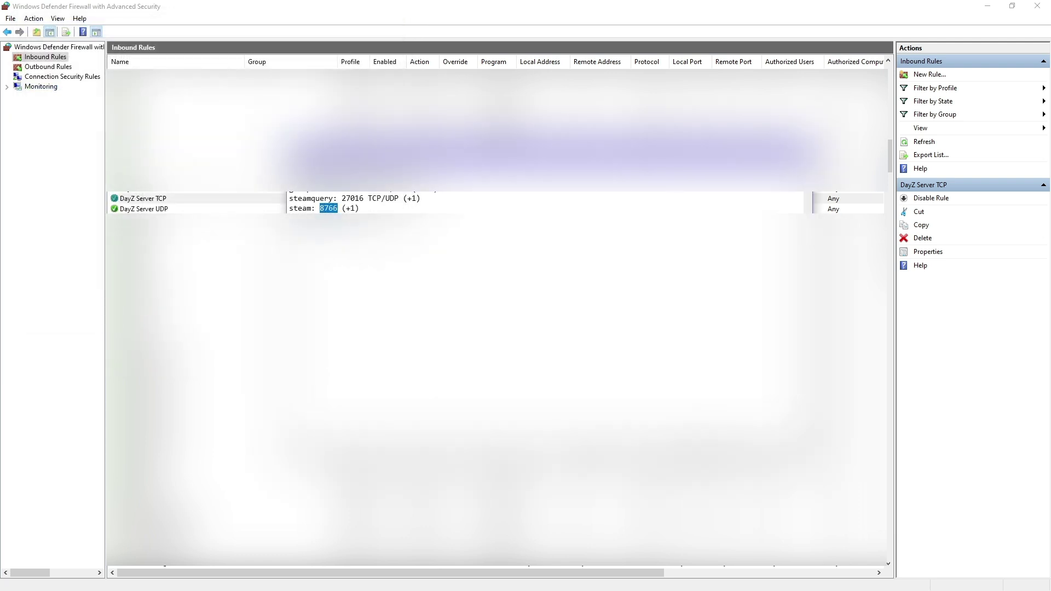
pyautogui.click(164, 201)
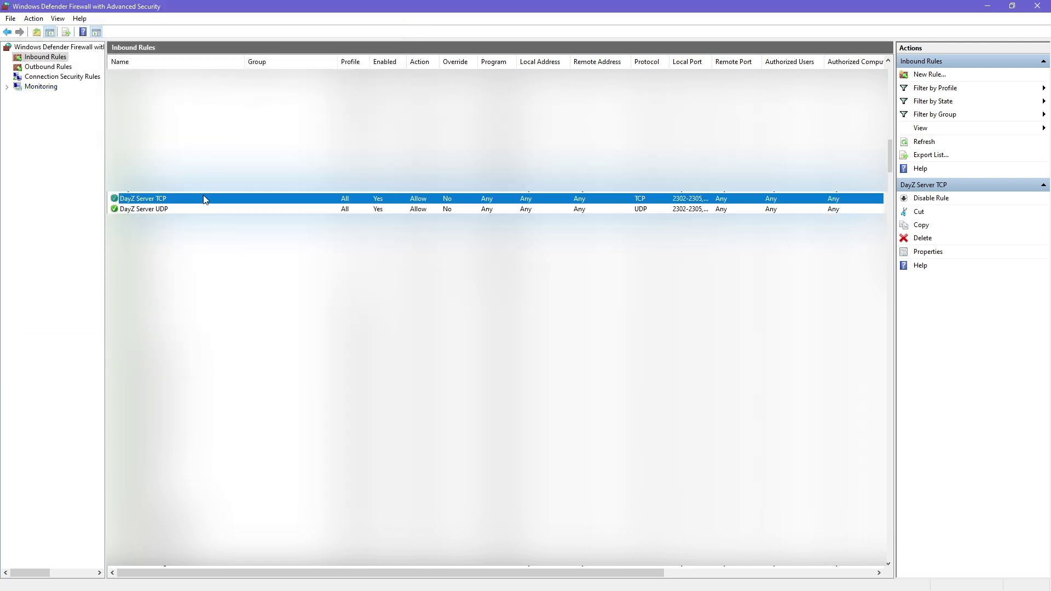
pyautogui.click(929, 74)
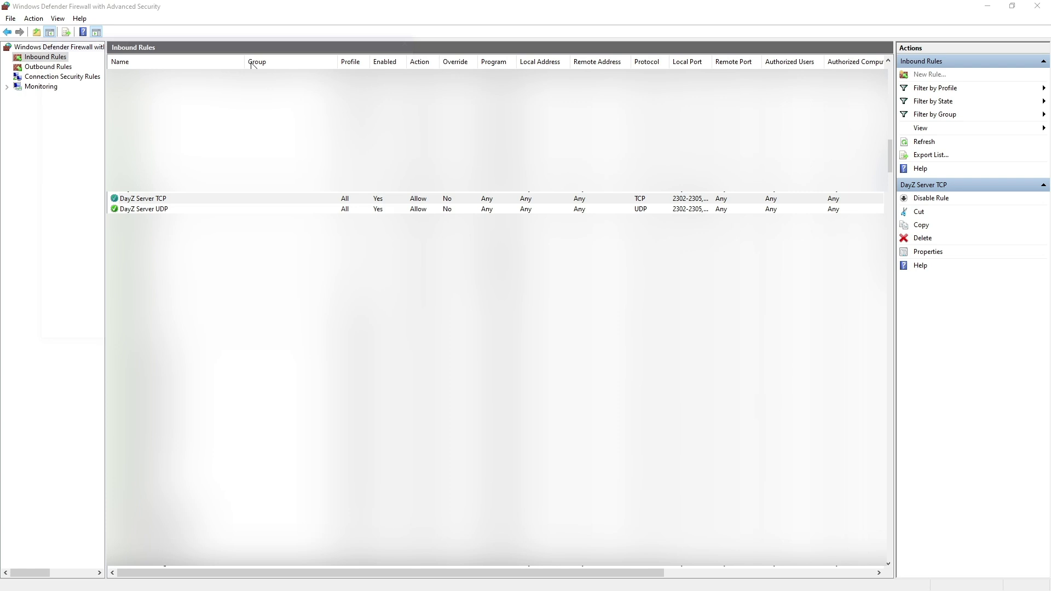
pyautogui.click(162, 152)
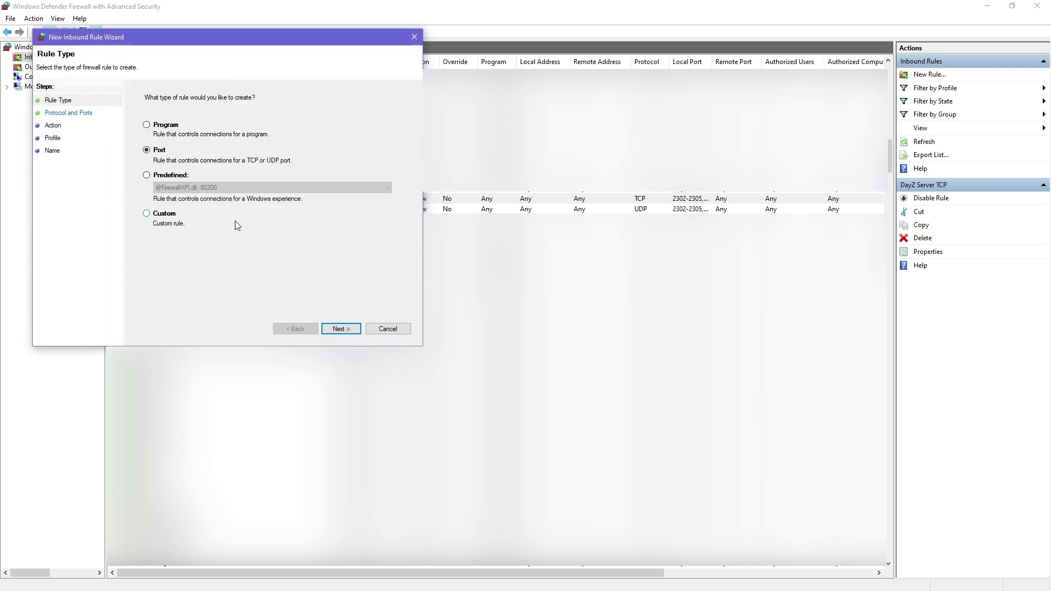
pyautogui.click(351, 330)
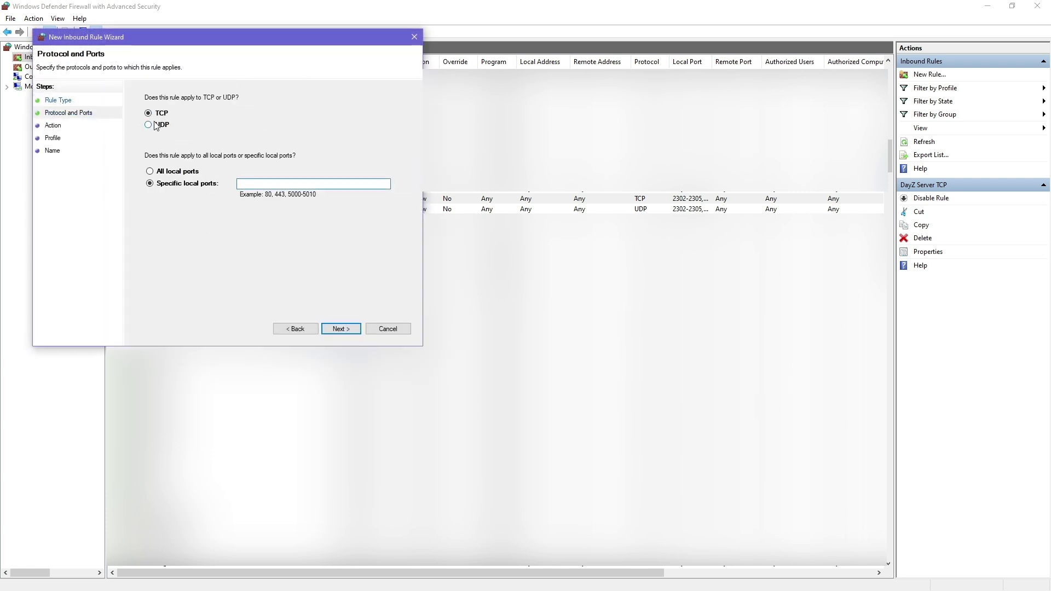
pyautogui.click(156, 126)
pyautogui.click(240, 184)
pyautogui.hotkey('alt', 'Tab')
pyautogui.moveTo(334, 188)
pyautogui.mouseDown()
pyautogui.moveTo(376, 188)
pyautogui.moveTo(338, 208)
pyautogui.mouseUp()
pyautogui.hotkey('alt', 'Tab')
pyautogui.hotkey('alt', 'Tab')
pyautogui.hotkey('alt', 'Tab')
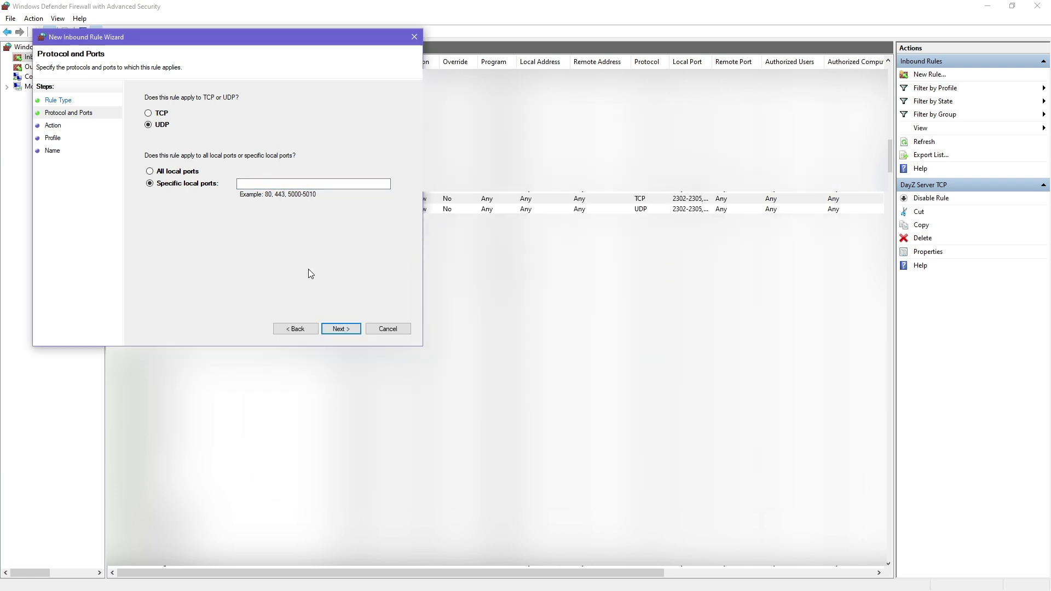
pyautogui.click(414, 37)
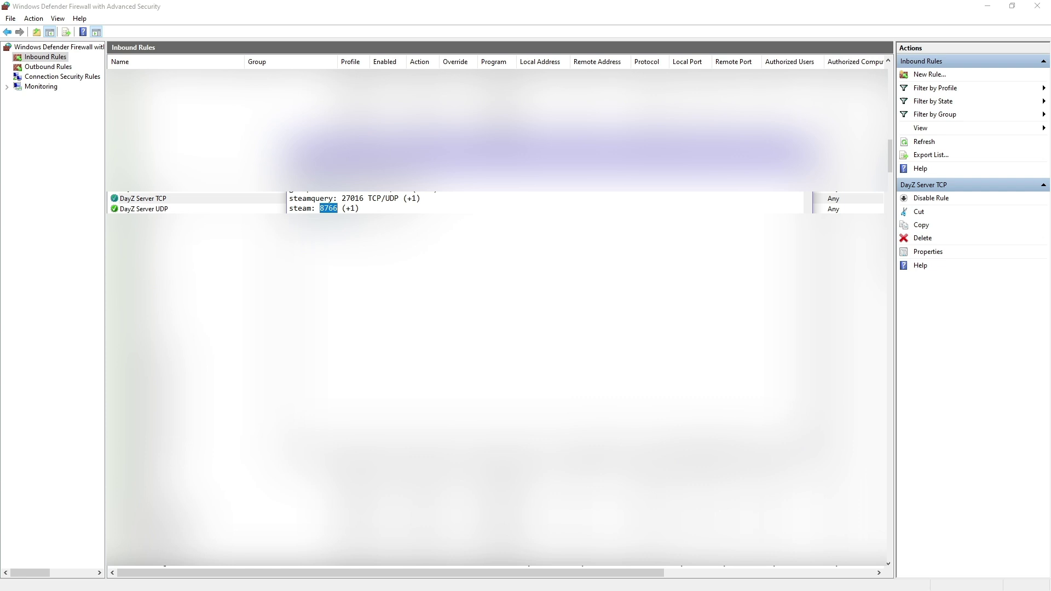
# Show Outbound Rules and start a new port-based outbound rule.
pyautogui.click(44, 67)
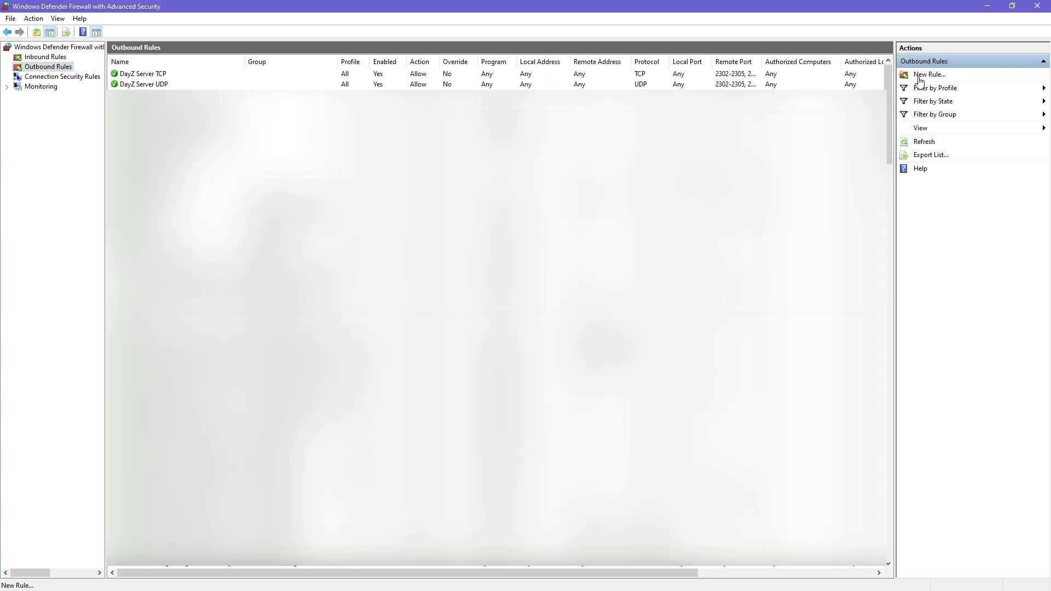
pyautogui.click(919, 76)
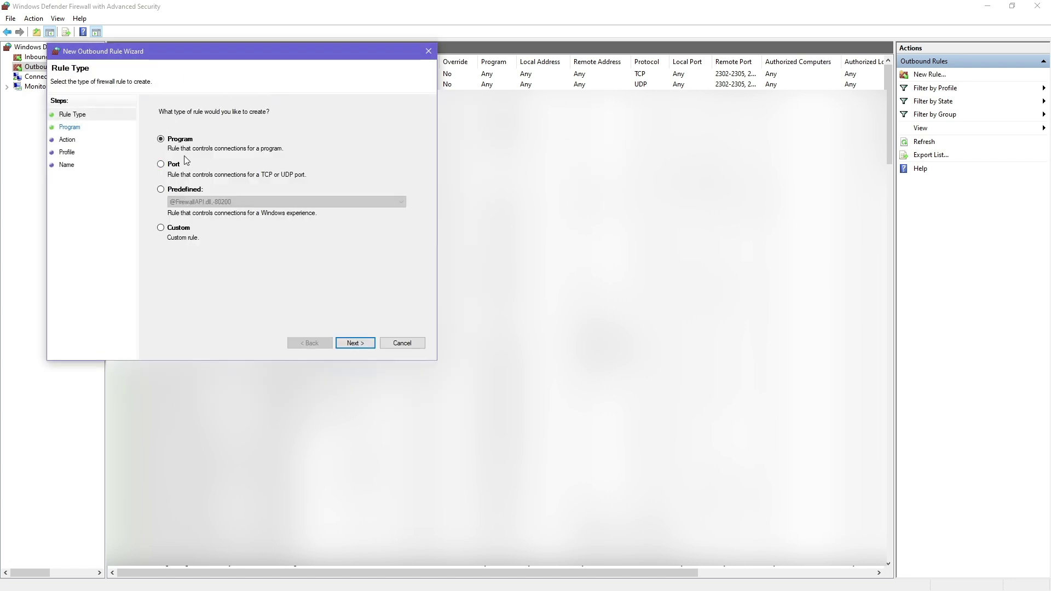
pyautogui.click(171, 168)
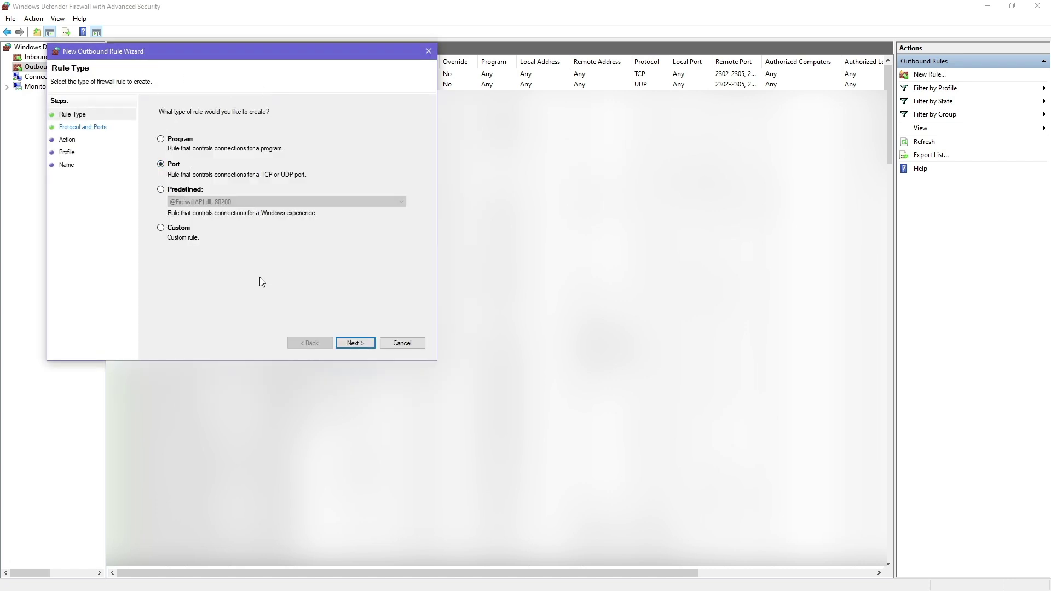
pyautogui.click(353, 343)
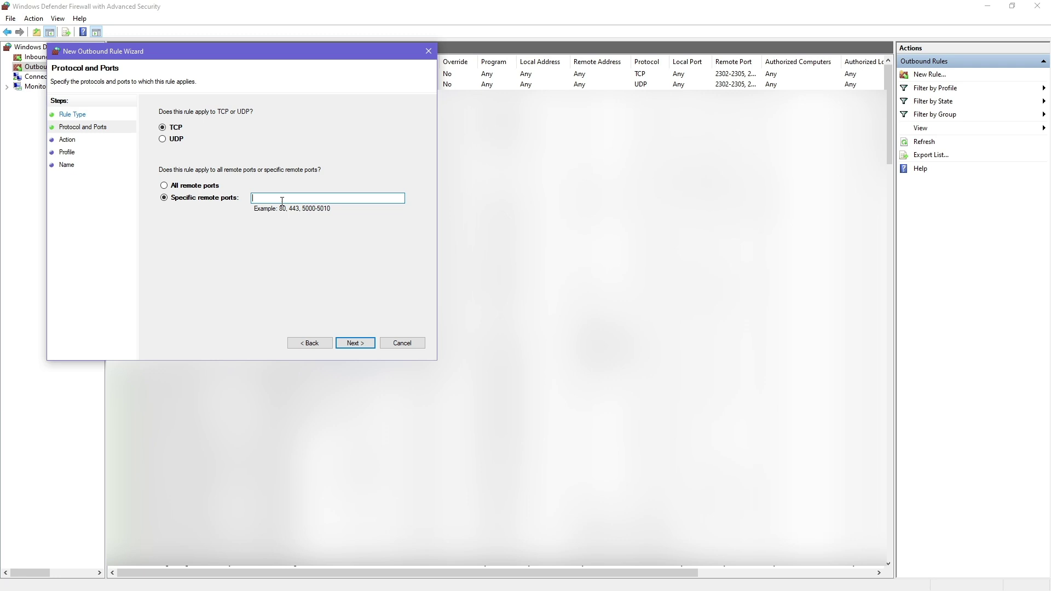
# Copy 2302-2305 from the notes into the rule's remote ports and continue.
pyautogui.hotkey('alt', 'Tab')
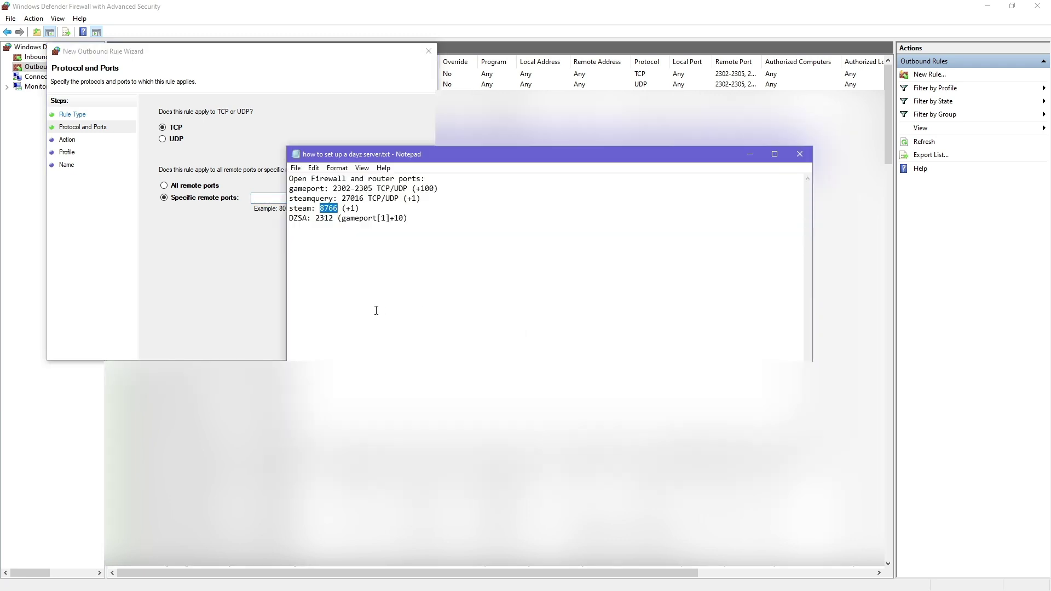
pyautogui.moveTo(333, 189); pyautogui.dragTo(372, 189)
pyautogui.hotkey('ctrl', 'c')
pyautogui.click(278, 207)
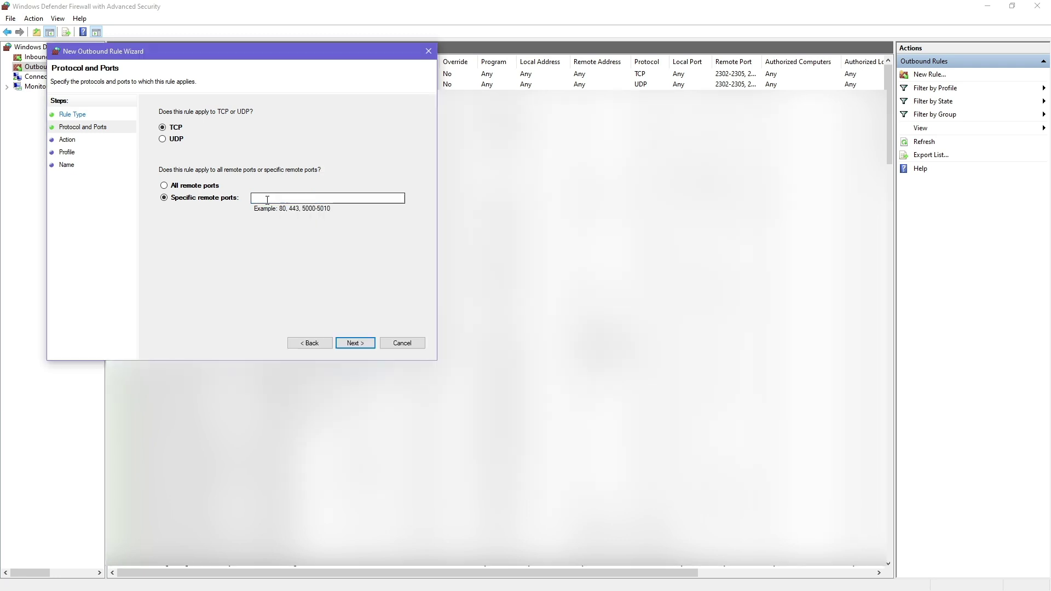
pyautogui.hotkey('ctrl', 'v')
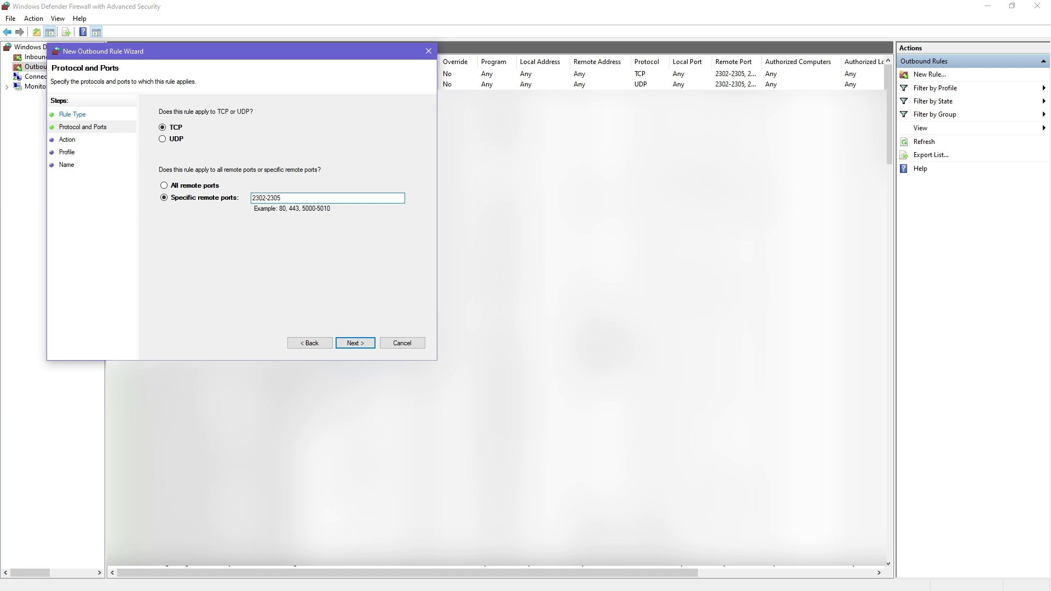
pyautogui.hotkey('alt', 'Tab')
pyautogui.click(351, 200)
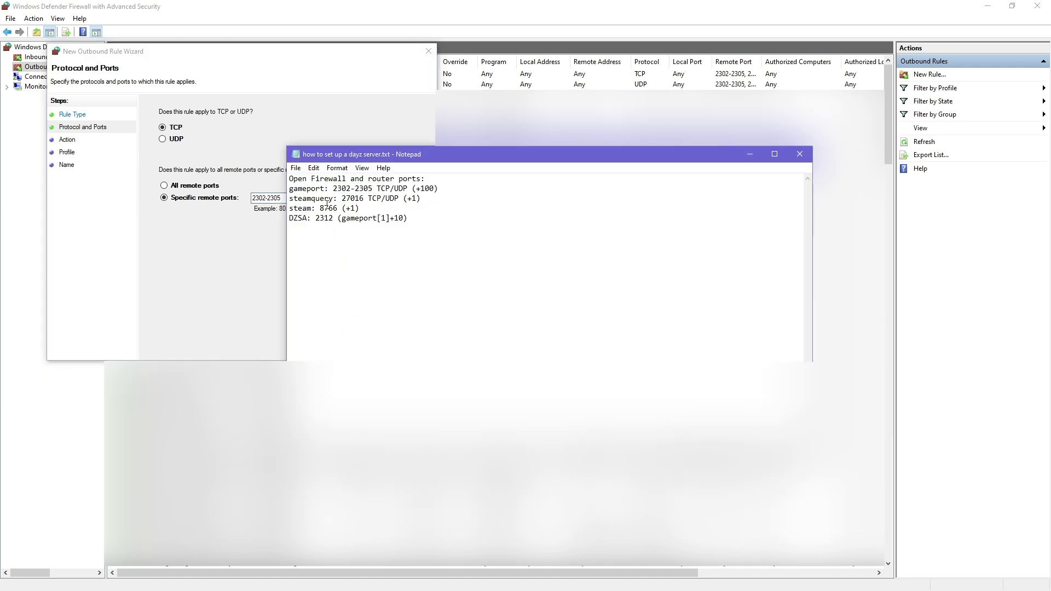
pyautogui.click(280, 208)
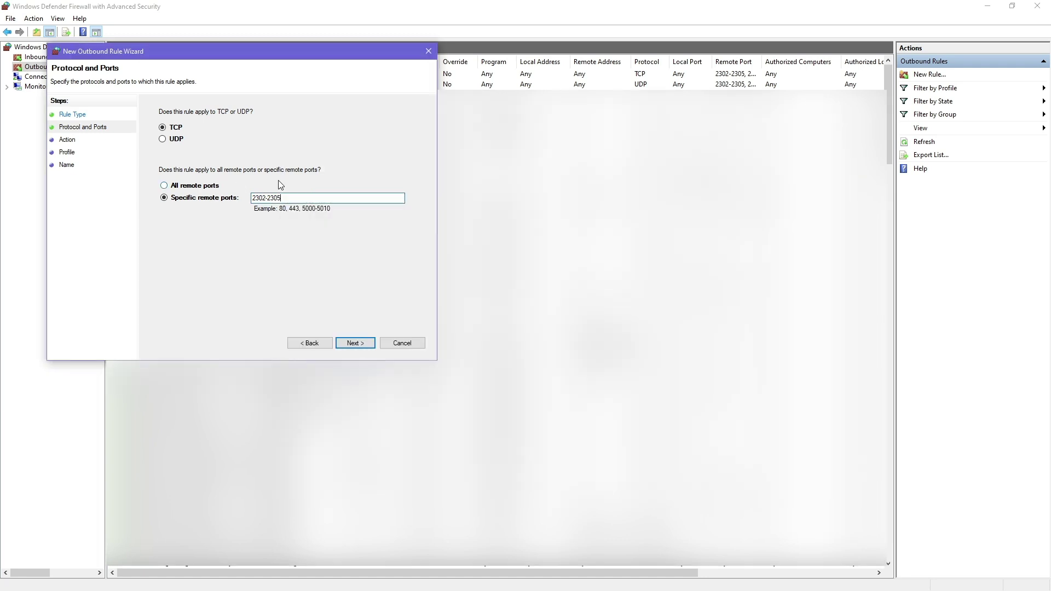
pyautogui.click(355, 343)
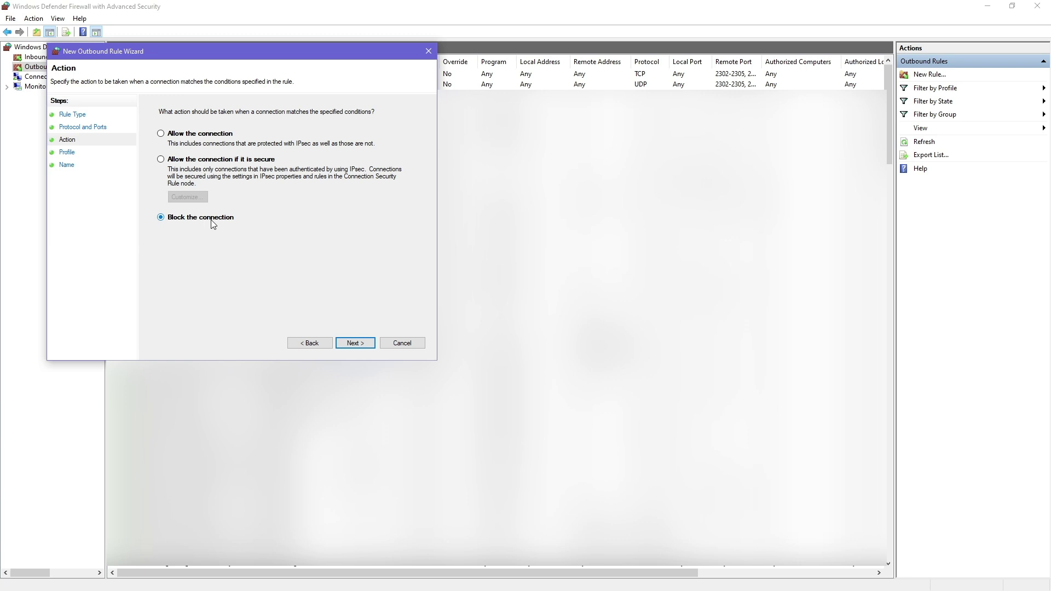
# Choose Allow, advance through Profile to Name, then cancel the outbound rule.
pyautogui.click(182, 135)
pyautogui.click(355, 343)
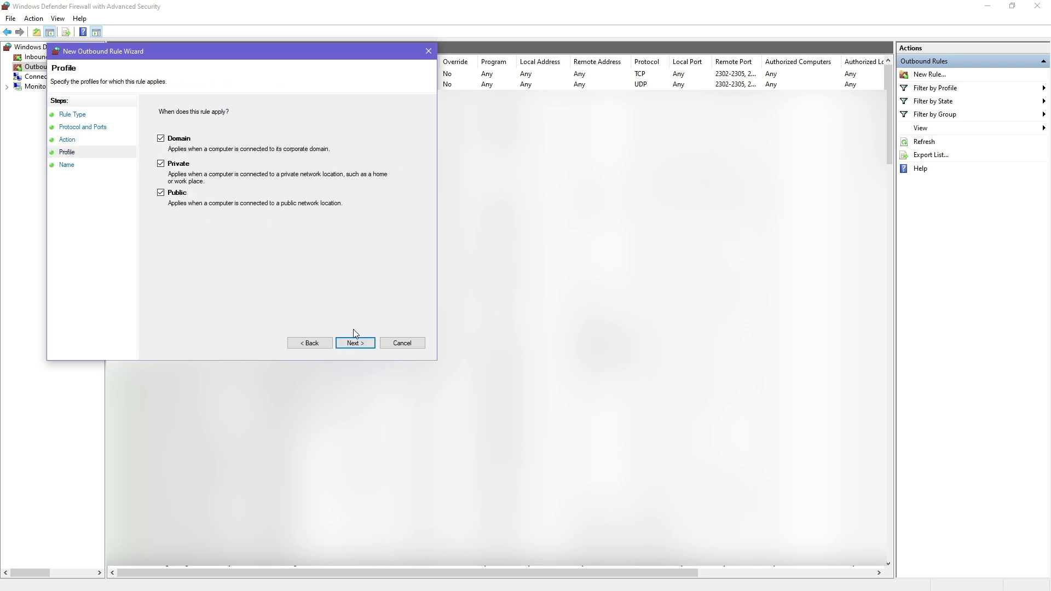
pyautogui.click(353, 342)
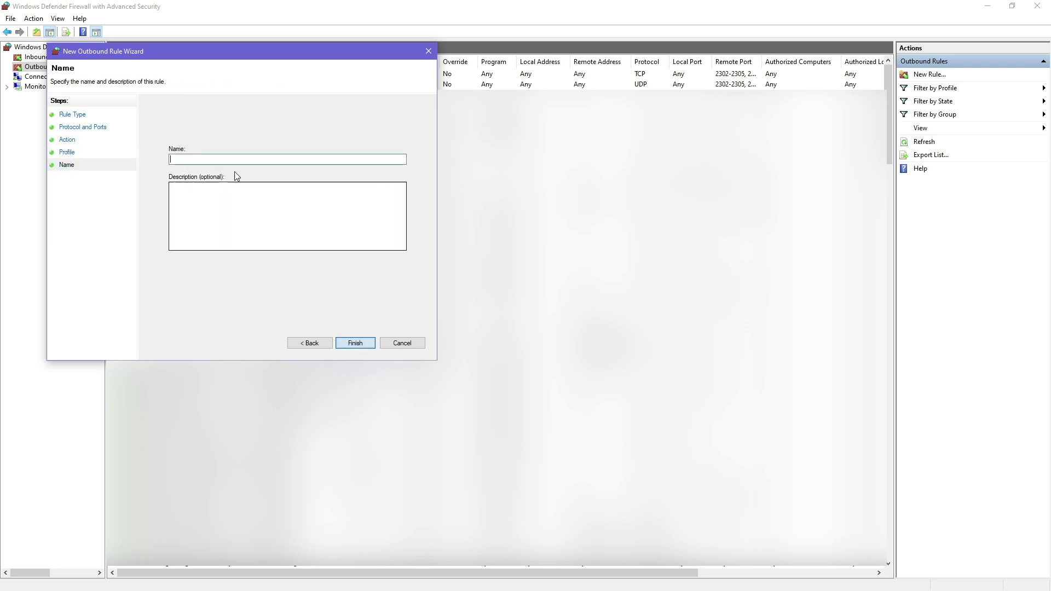
pyautogui.click(402, 343)
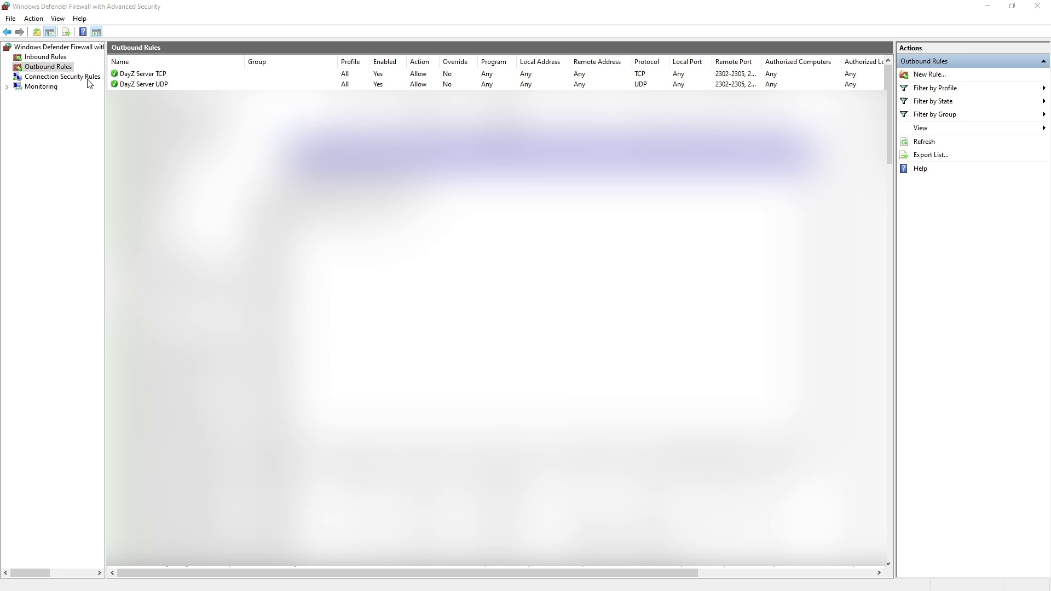
# Start another new outbound port rule, then close the wizard without saving.
pyautogui.click(936, 78)
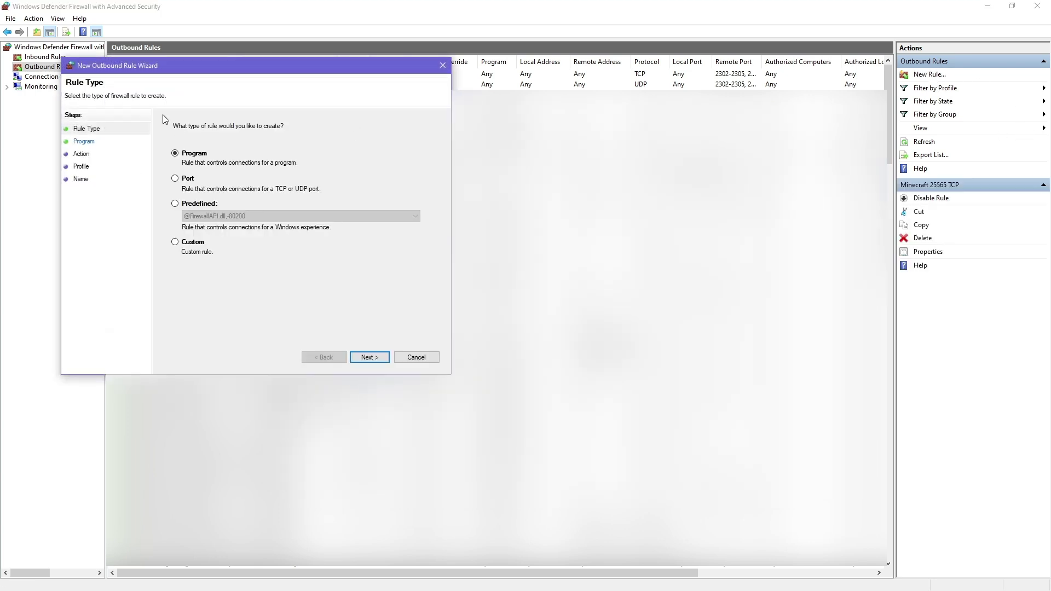
pyautogui.click(192, 179)
pyautogui.click(119, 142)
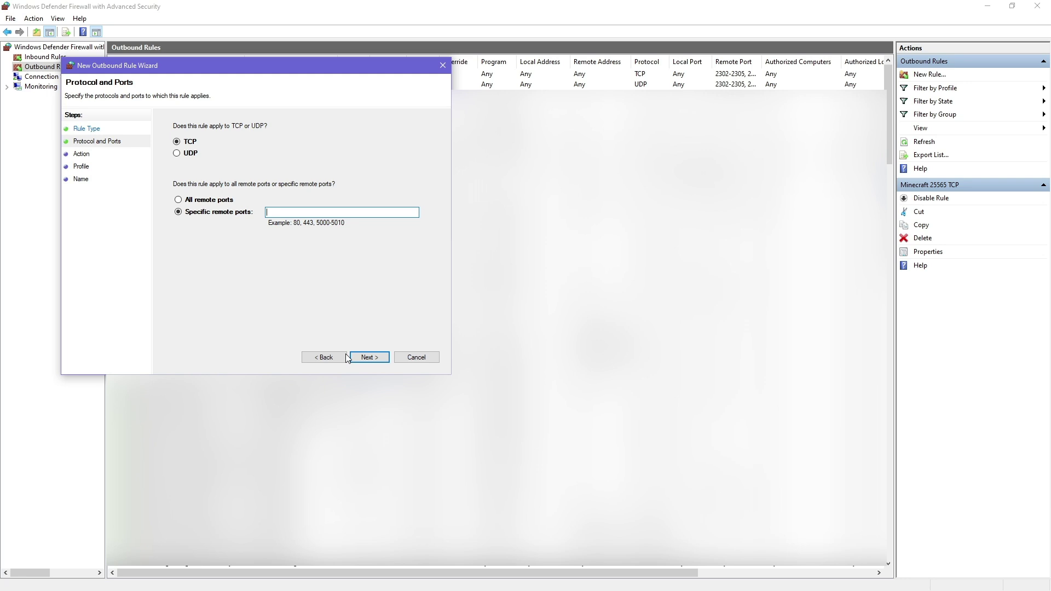
pyautogui.click(186, 154)
pyautogui.click(443, 65)
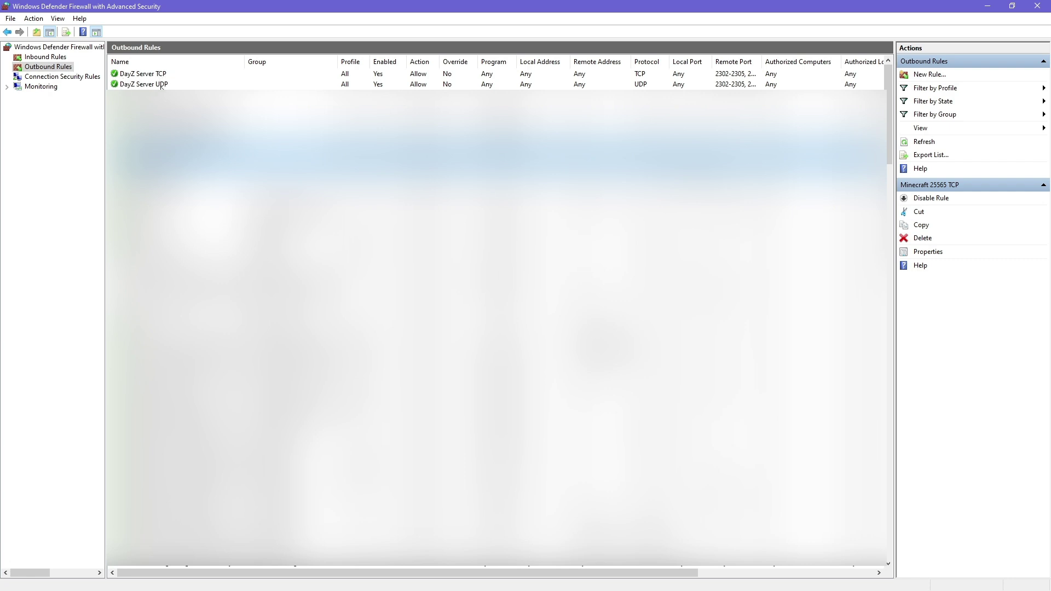
# Widen the outbound Remote Port and inbound Local Port columns to read the DayZ Server ports.
pyautogui.click(734, 73)
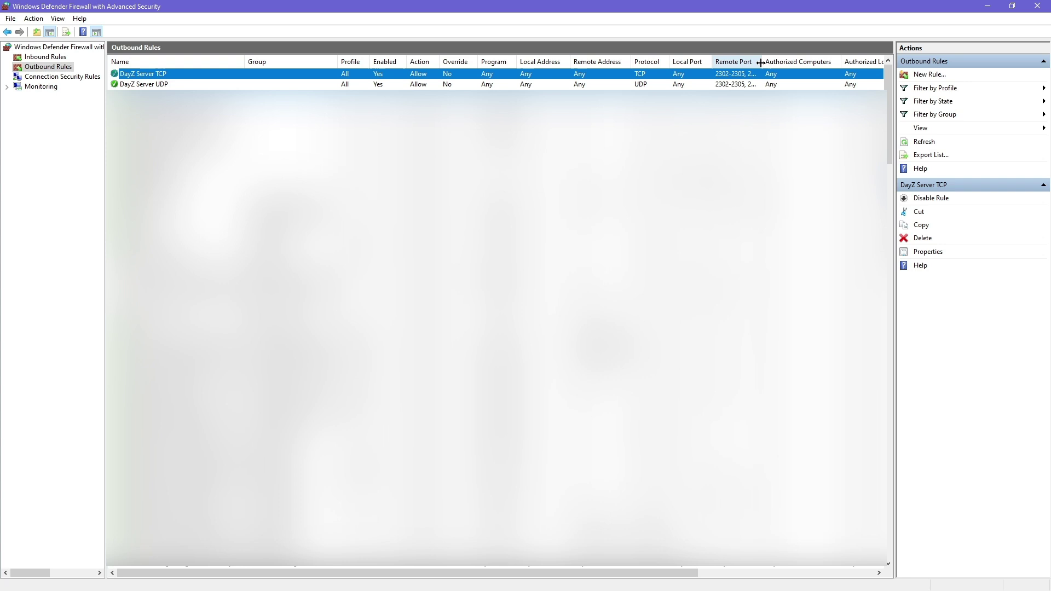
pyautogui.moveTo(763, 62); pyautogui.dragTo(800, 61)
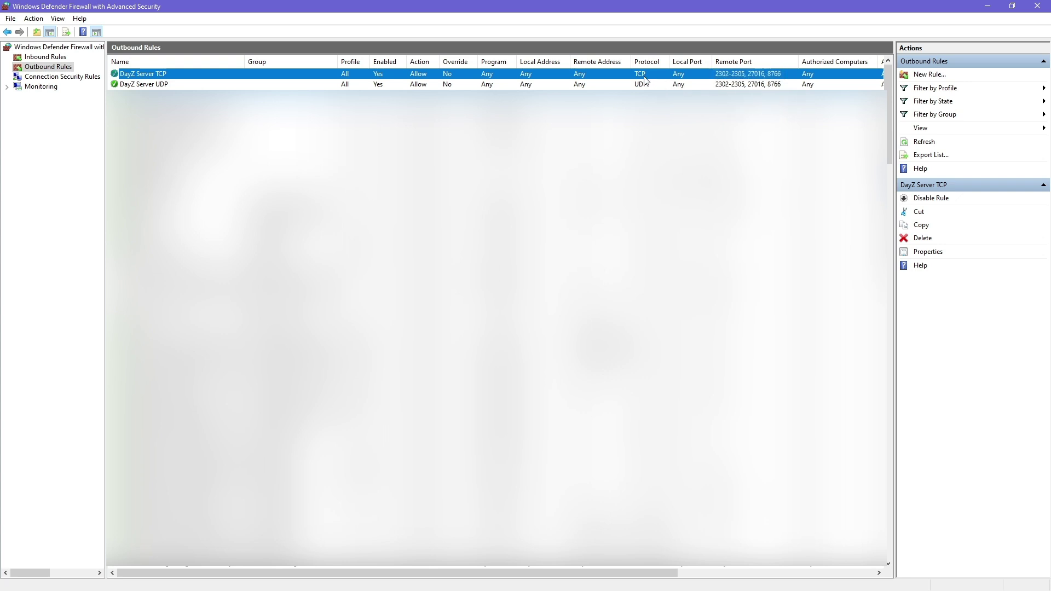
pyautogui.click(36, 57)
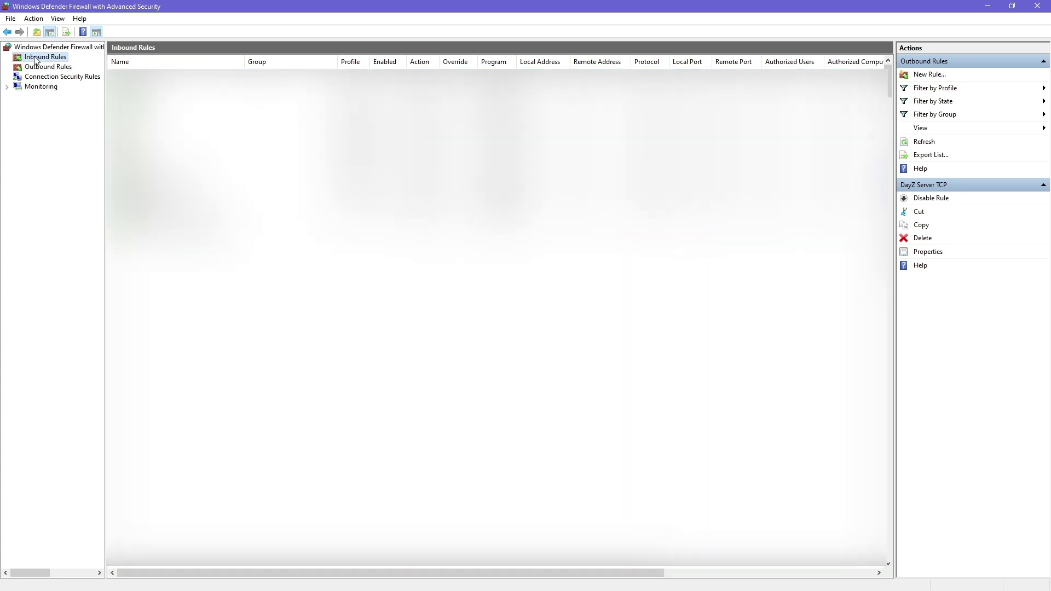
pyautogui.click(168, 201)
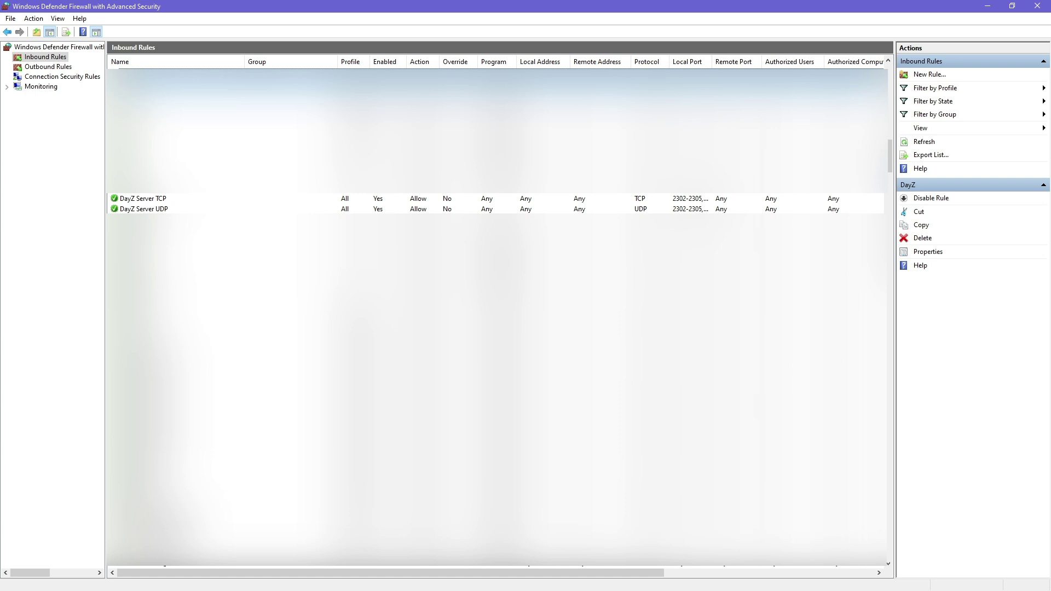
pyautogui.click(150, 200)
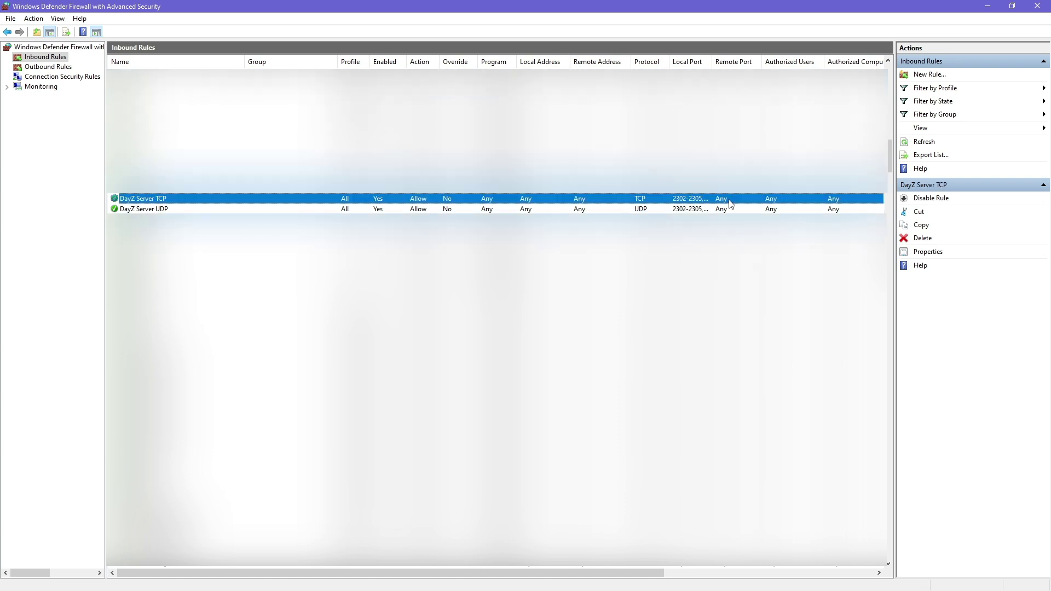
pyautogui.moveTo(712, 62); pyautogui.dragTo(754, 61)
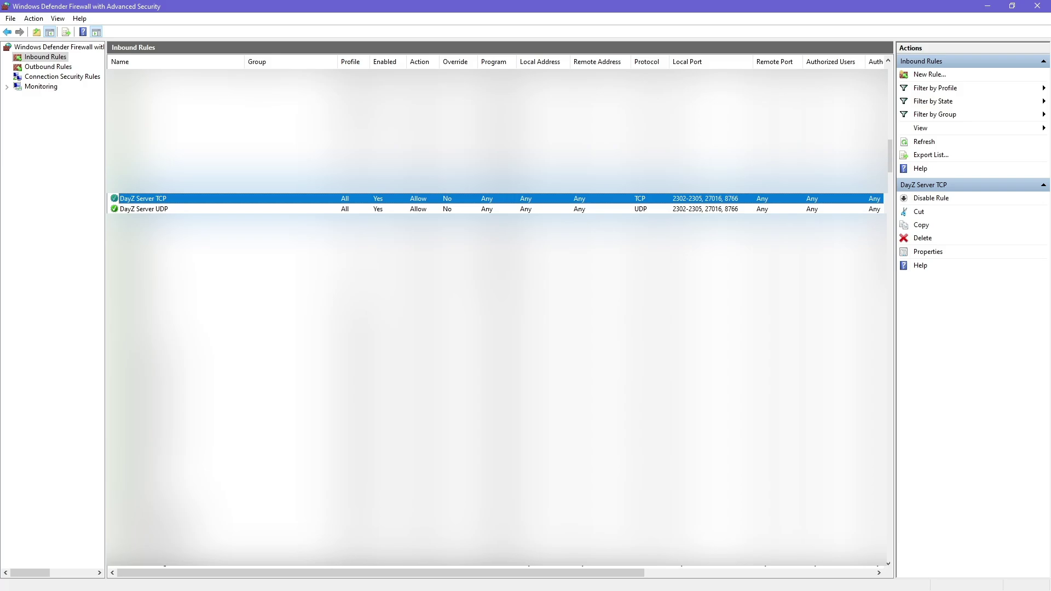
pyautogui.hotkey('alt', 'Tab')
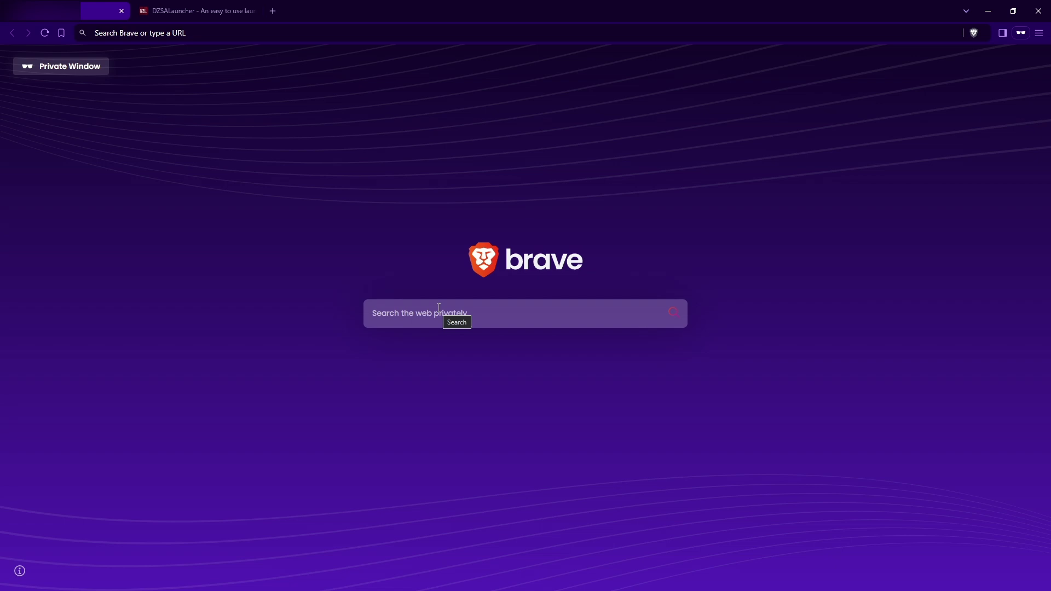
# Load the router page at 192.168.0.1, correcting the mistyped 192.168.1.1.
pyautogui.click(162, 31)
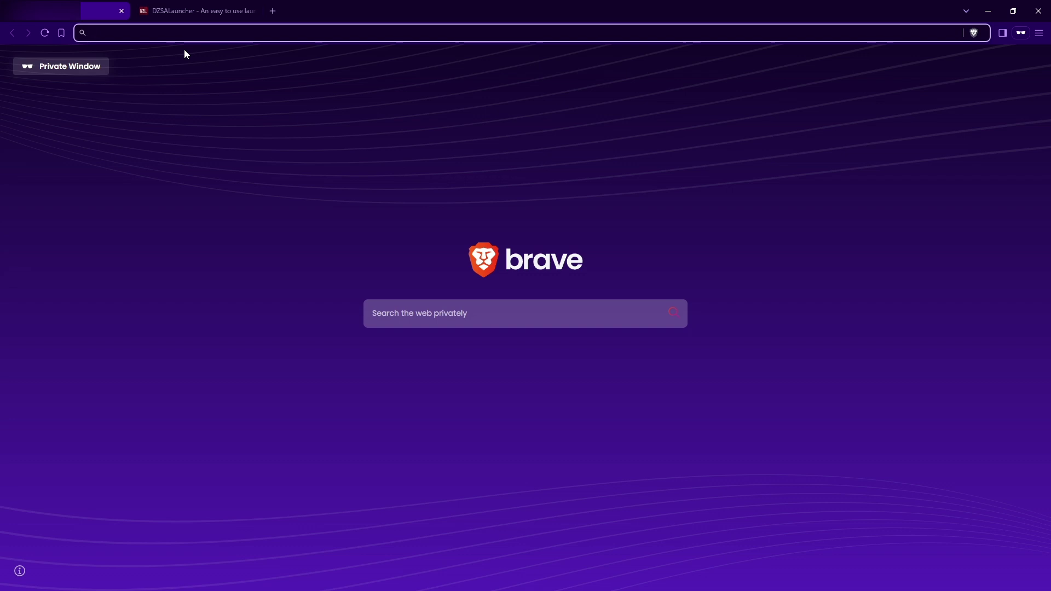
pyautogui.write('192.')
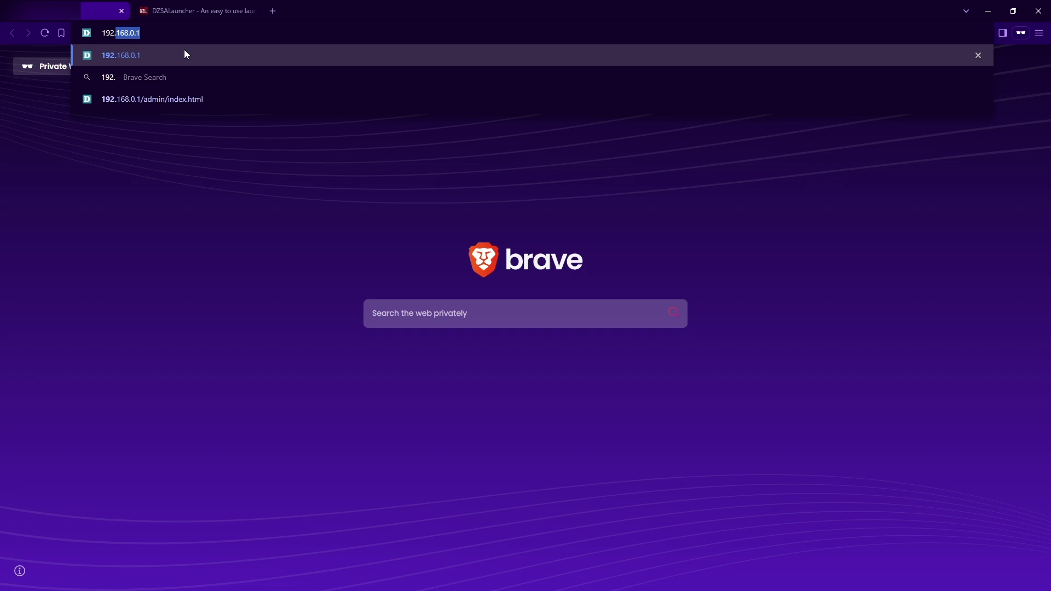
pyautogui.write('168.1.1')
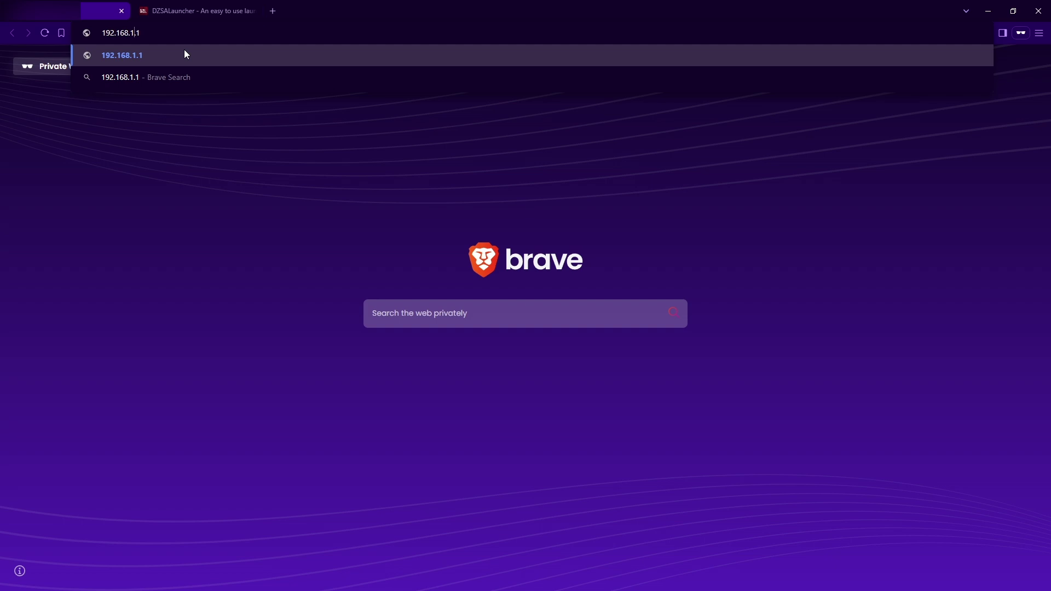
pyautogui.press('BackSpace')
pyautogui.write('0')
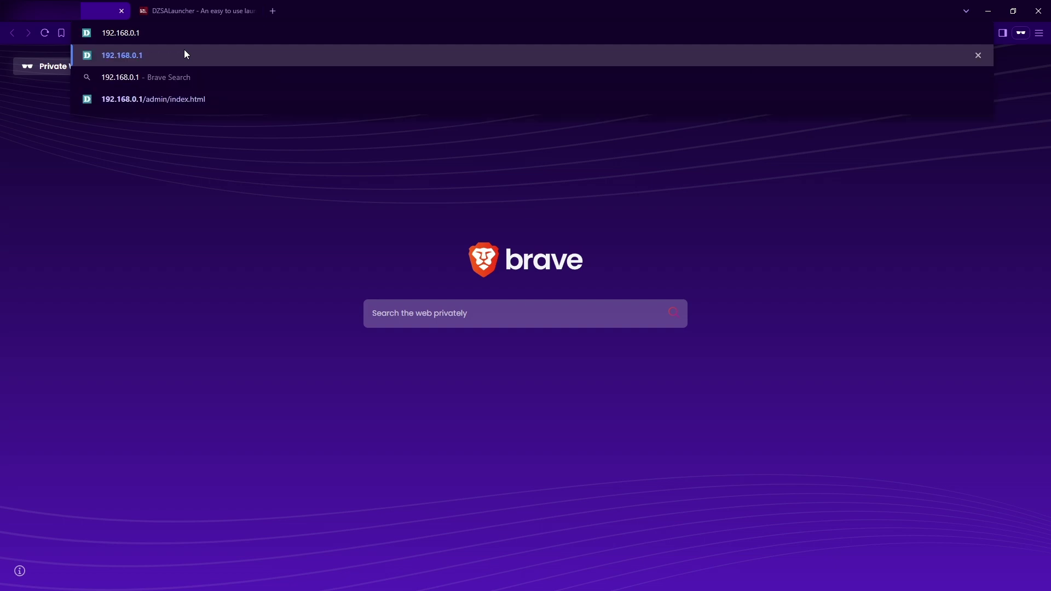
pyautogui.press('Return')
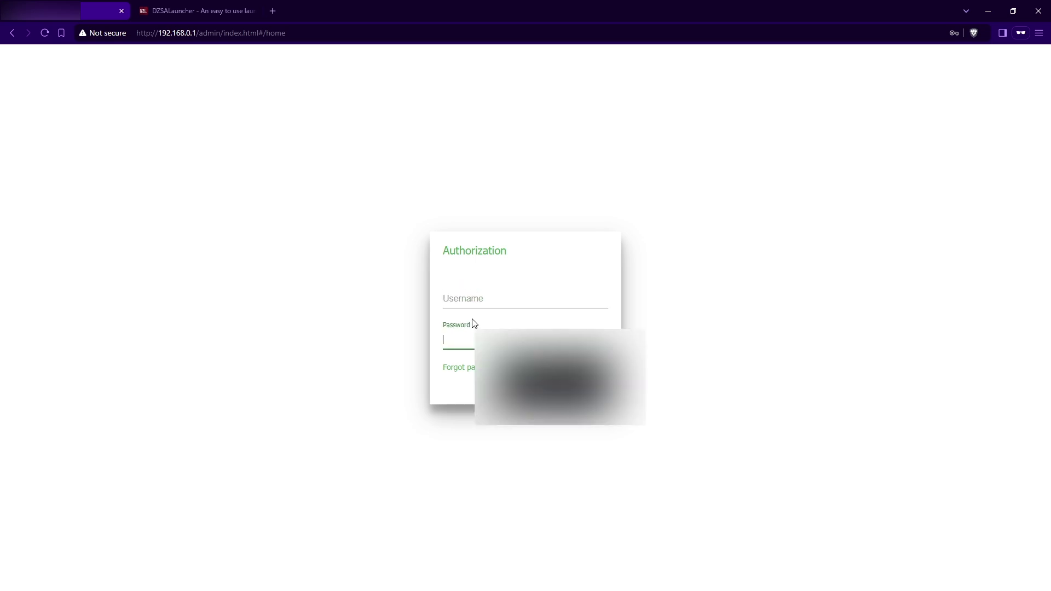
# Fill in the router username and password and log in.
pyautogui.click(464, 334)
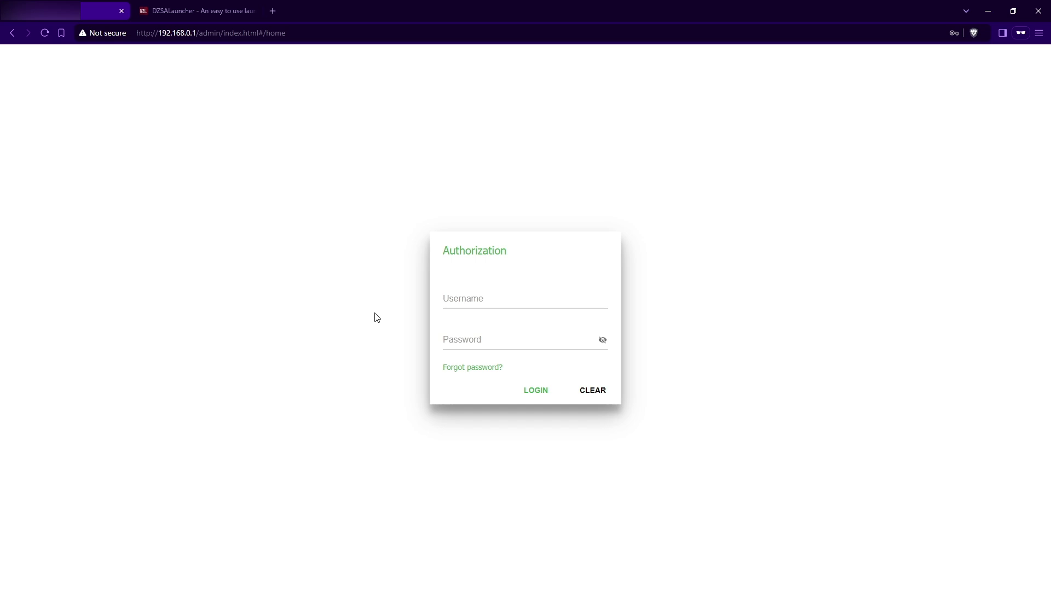
pyautogui.click(475, 299)
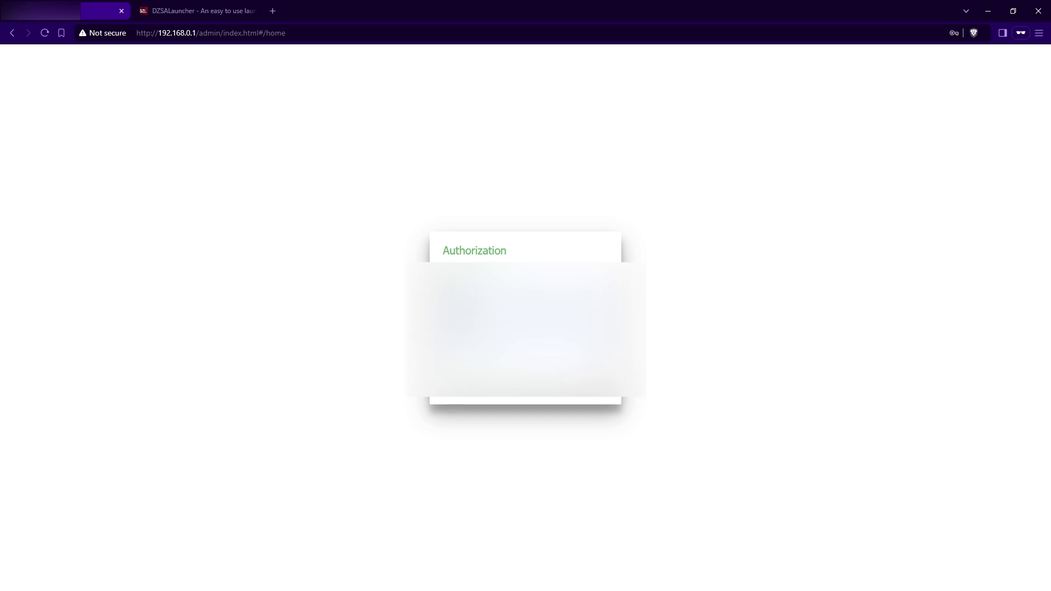
pyautogui.click(524, 397)
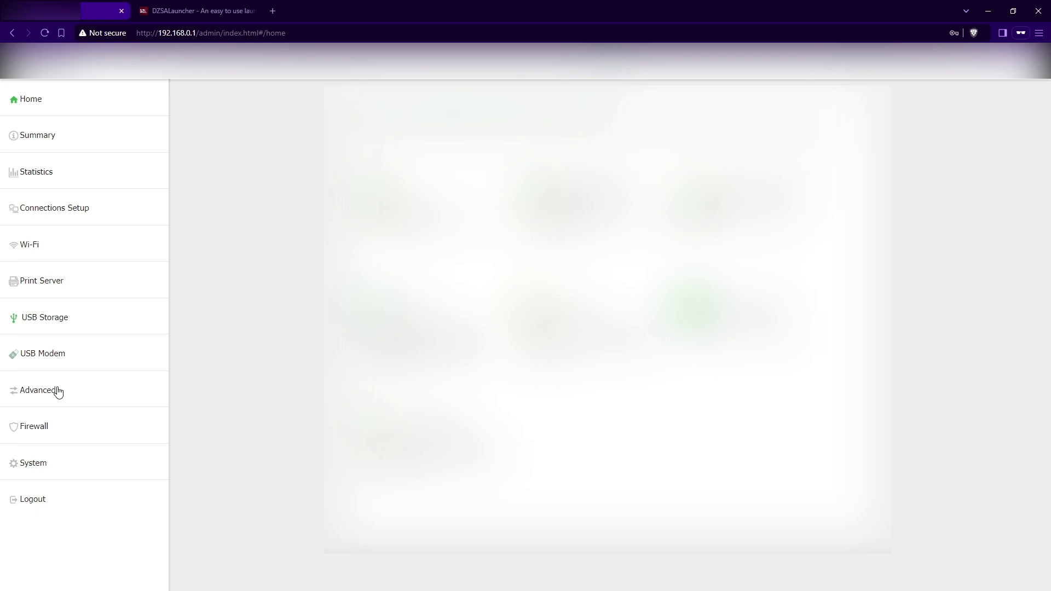
# Expand Firewall in the sidebar and open Virtual Servers to see the existing DayZ forwards.
pyautogui.click(55, 429)
pyautogui.scroll(-1, 54, 430)
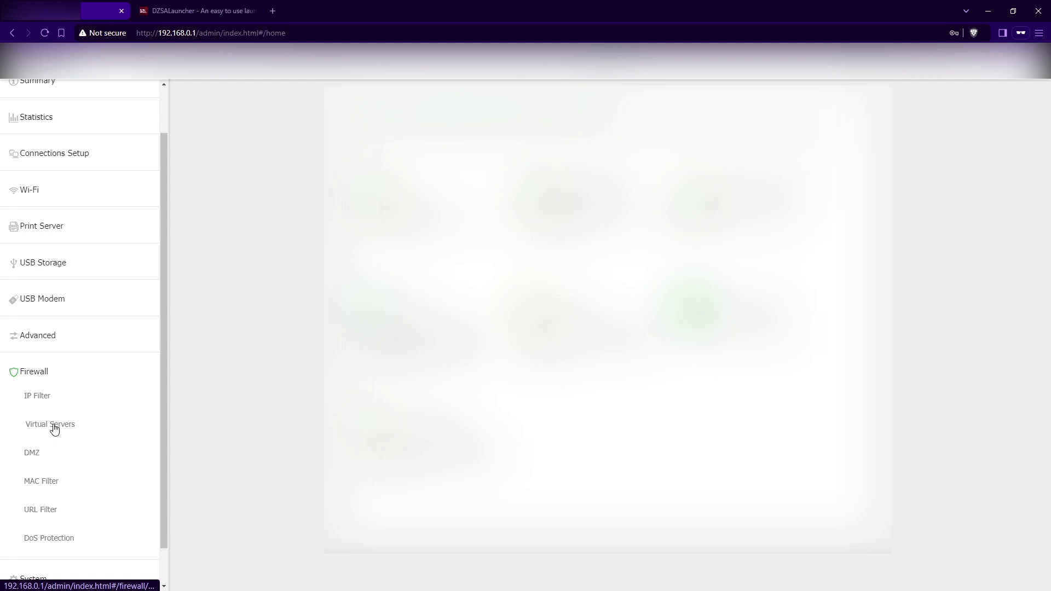
pyautogui.click(54, 429)
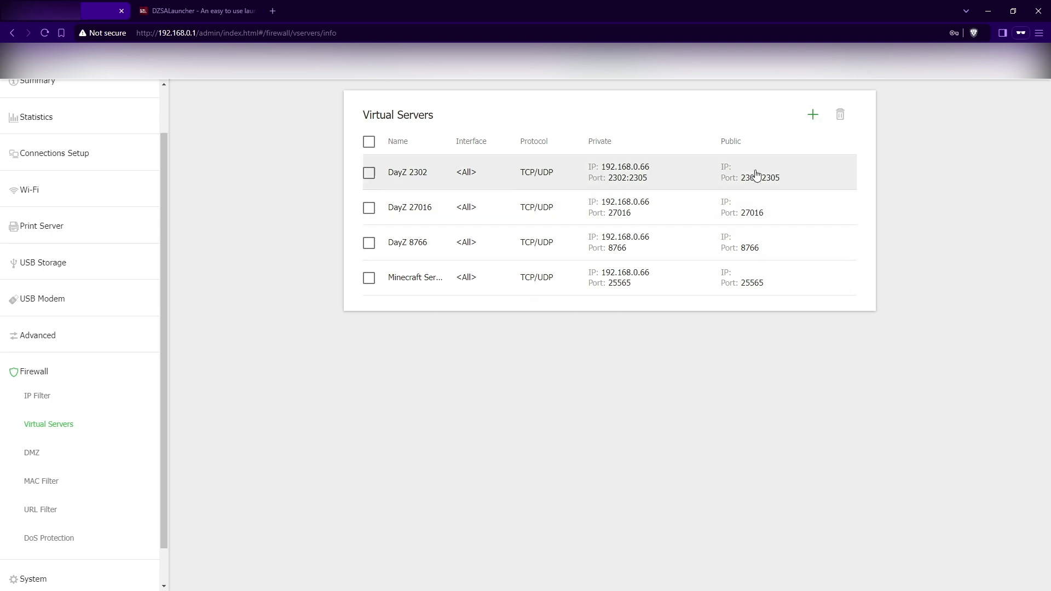
pyautogui.click(813, 115)
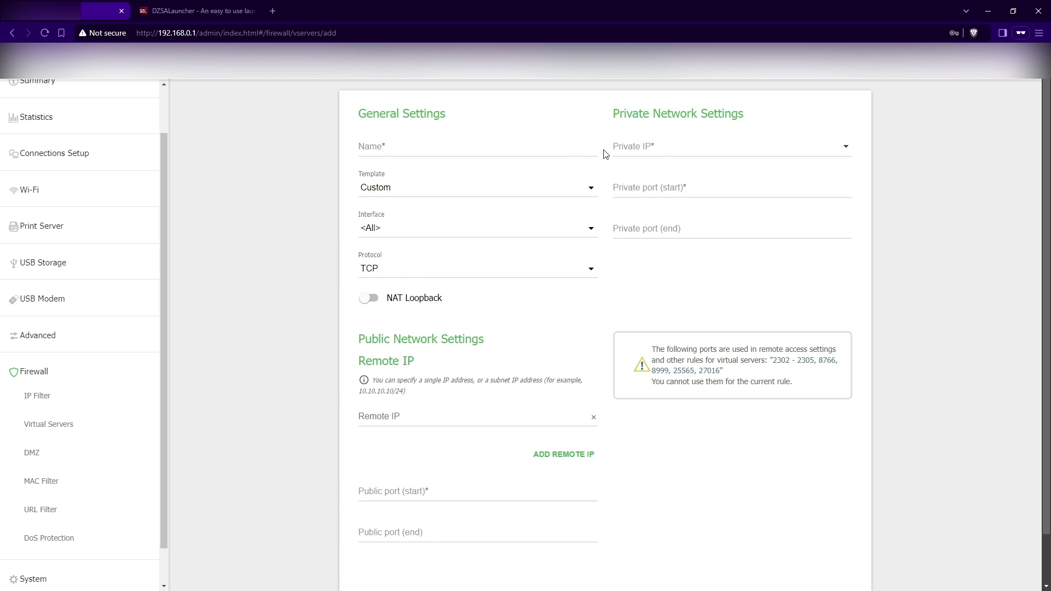
pyautogui.scroll(-1, 383, 416)
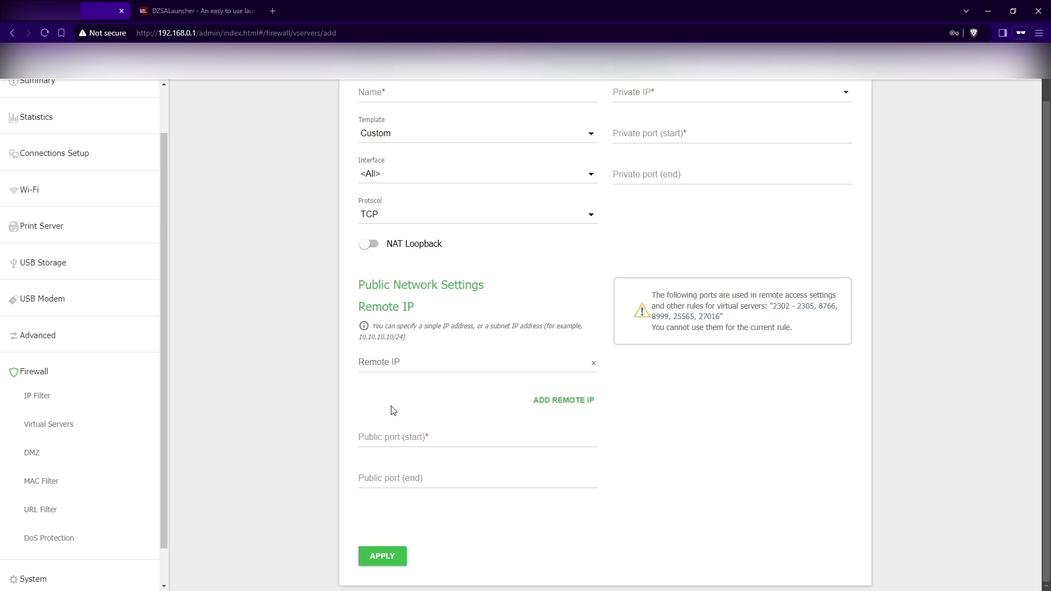
pyautogui.scroll(1, 595, 298)
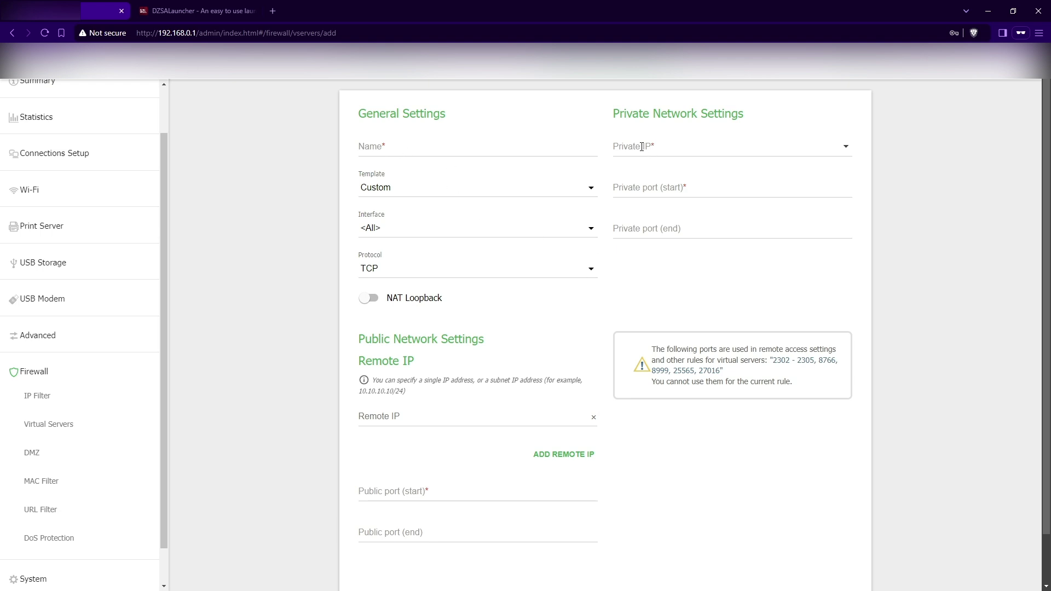
pyautogui.click(423, 147)
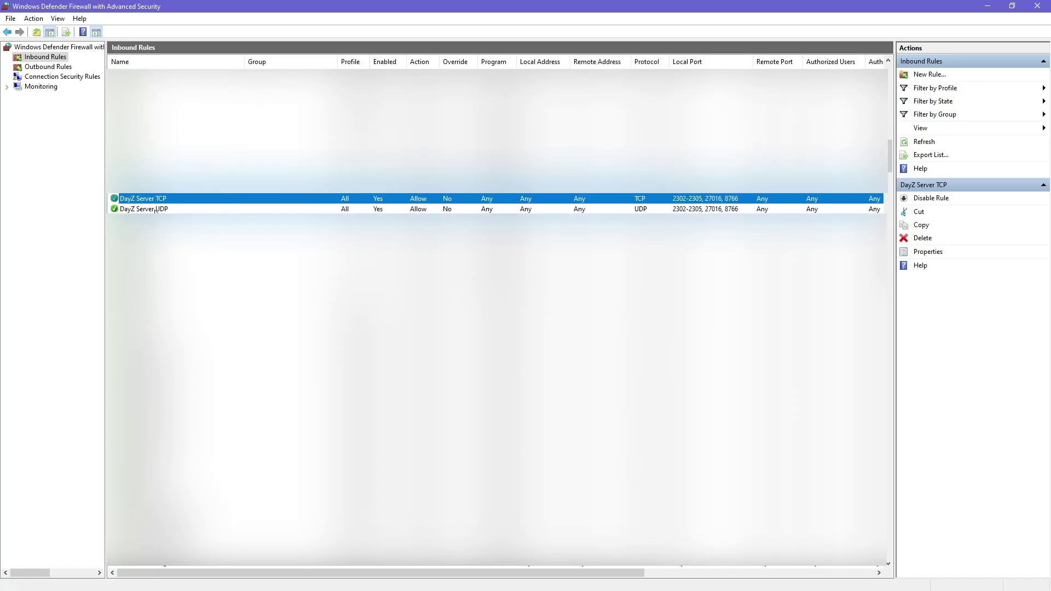
# Name the new virtual server 'DayZ server 2302-2305'.
pyautogui.click(987, 6)
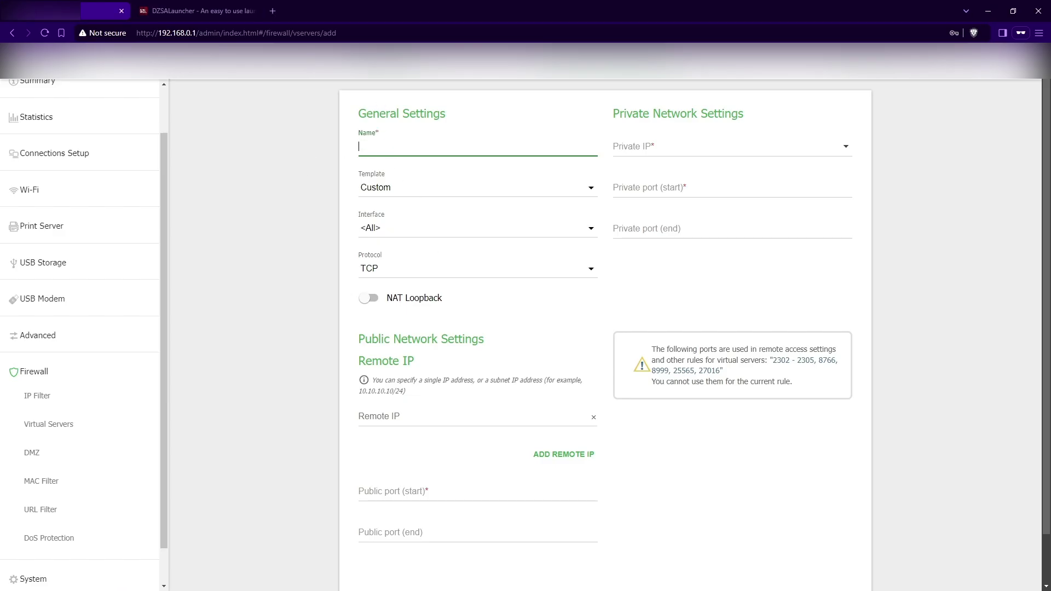
pyautogui.write('DayZ server 2302-2305')
pyautogui.moveTo(487, 141); pyautogui.dragTo(333, 155)
pyautogui.moveTo(464, 146); pyautogui.dragTo(351, 155)
pyautogui.click(462, 129)
pyautogui.moveTo(453, 147); pyautogui.dragTo(408, 147)
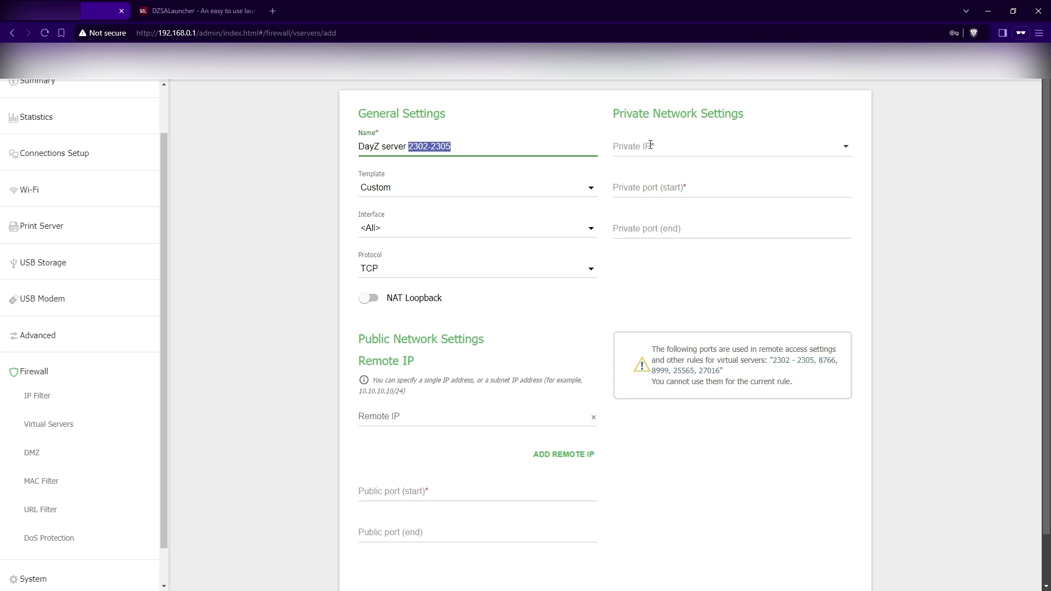
# Enter 192.168.0.66 as the private IP, checking the router's own address for reference.
pyautogui.click(665, 155)
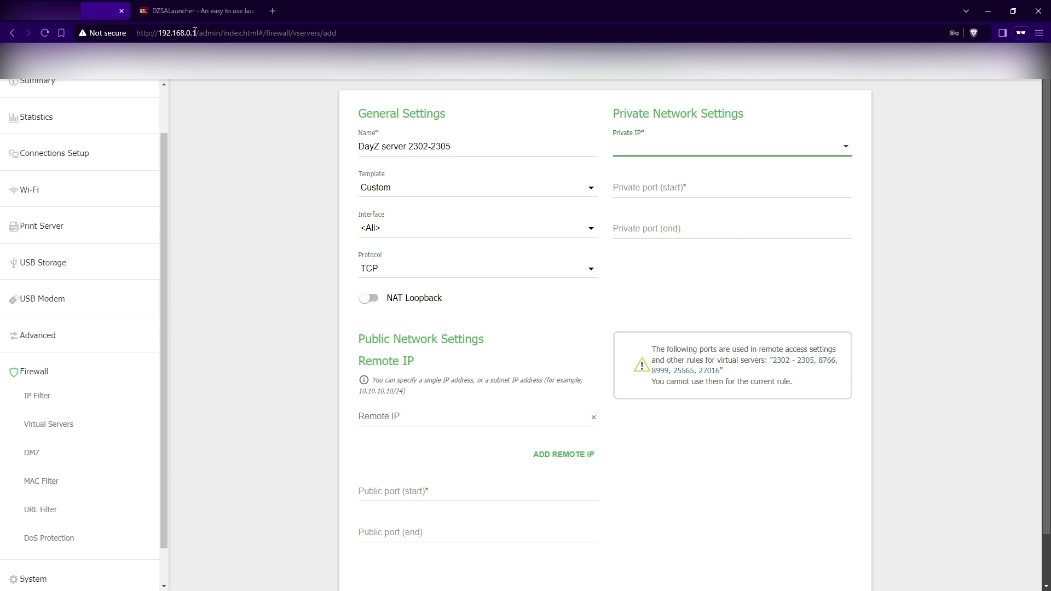
pyautogui.doubleClick(160, 34)
pyautogui.moveTo(197, 34); pyautogui.dragTo(192, 35)
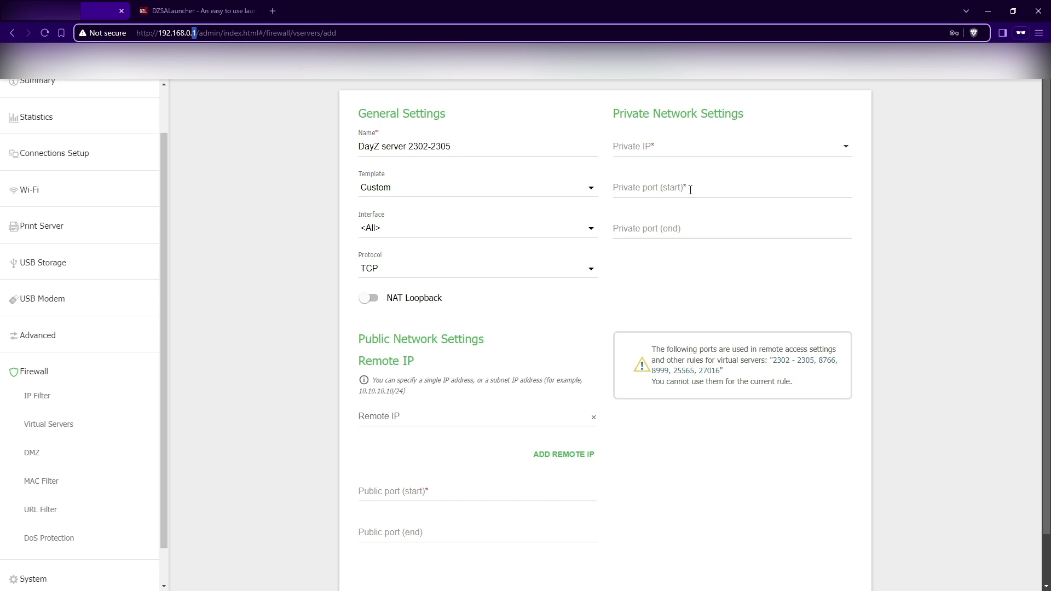
pyautogui.click(198, 29)
pyautogui.click(664, 143)
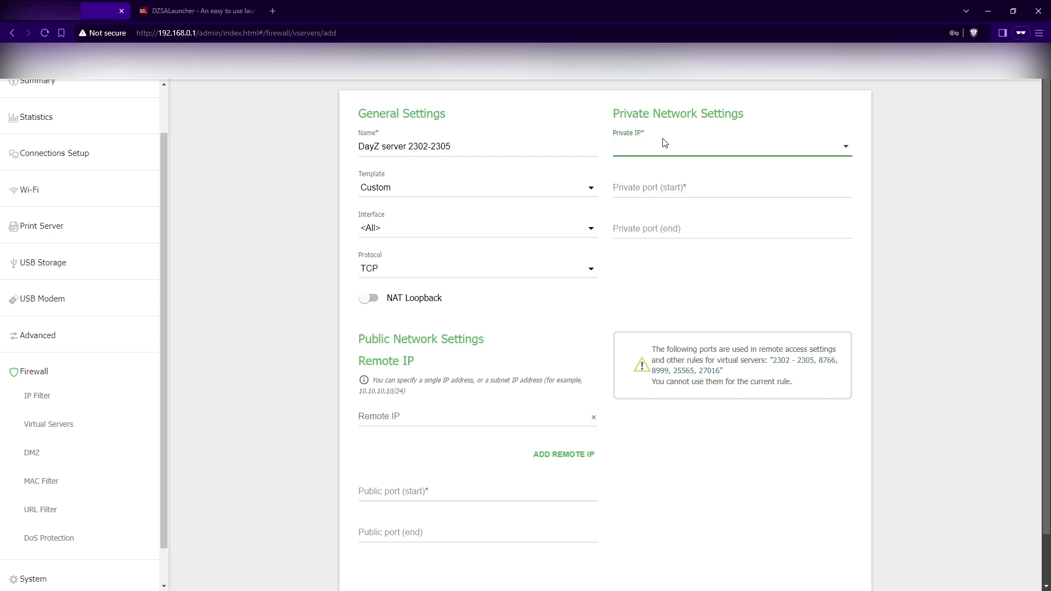
pyautogui.write('192.168.0.')
pyautogui.write('66')
pyautogui.moveTo(673, 142); pyautogui.dragTo(577, 208)
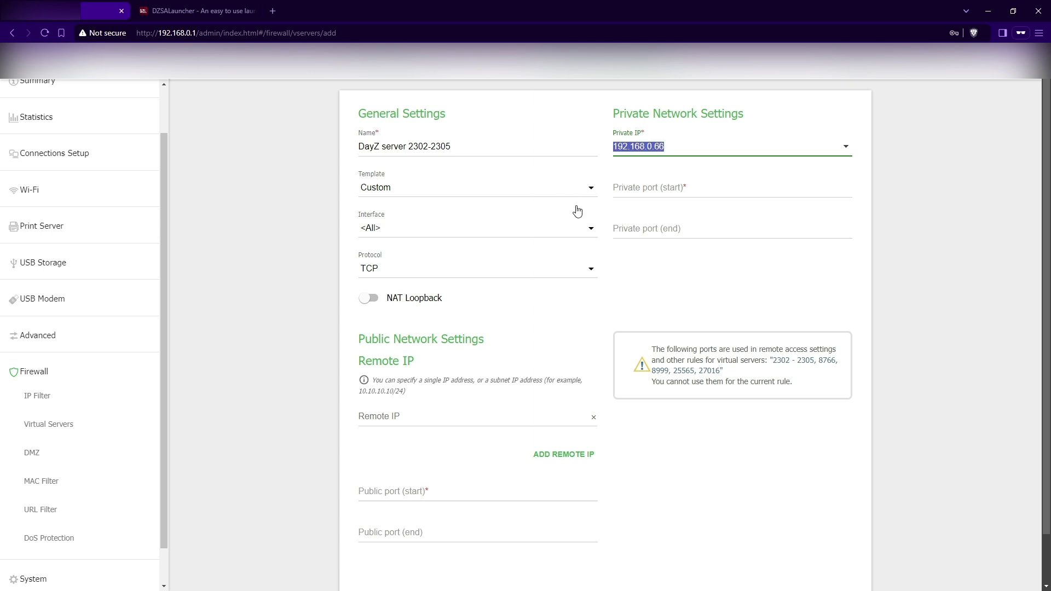
# Set the private port start to 2302 and end to 2305 using the range from the rule name.
pyautogui.click(661, 189)
pyautogui.moveTo(464, 144); pyautogui.dragTo(411, 142)
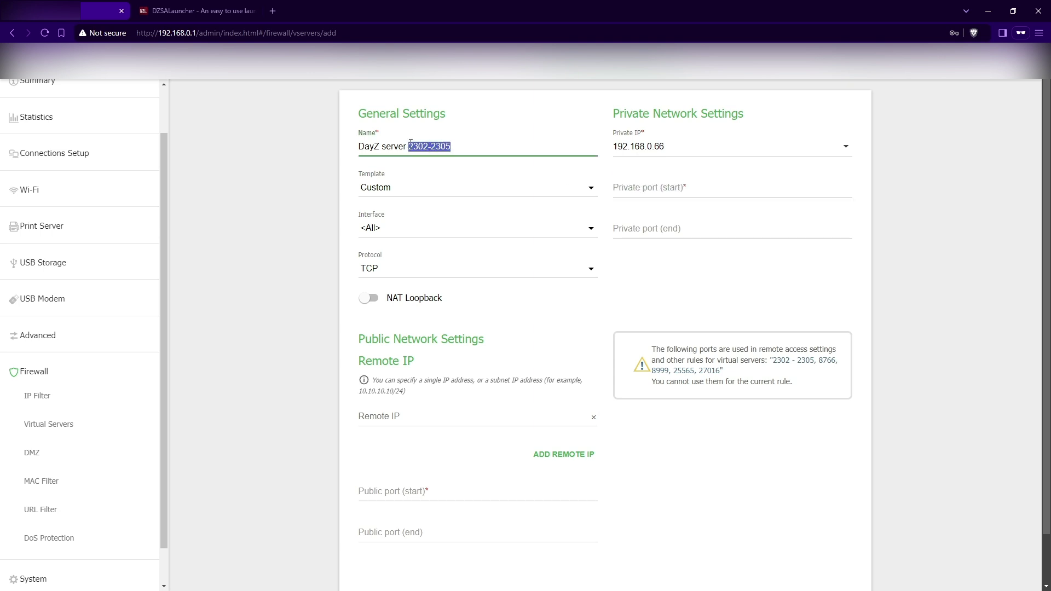
pyautogui.hotkey('ctrl', 'c')
pyautogui.click(656, 189)
pyautogui.hotkey('ctrl', 'v')
pyautogui.click(684, 272)
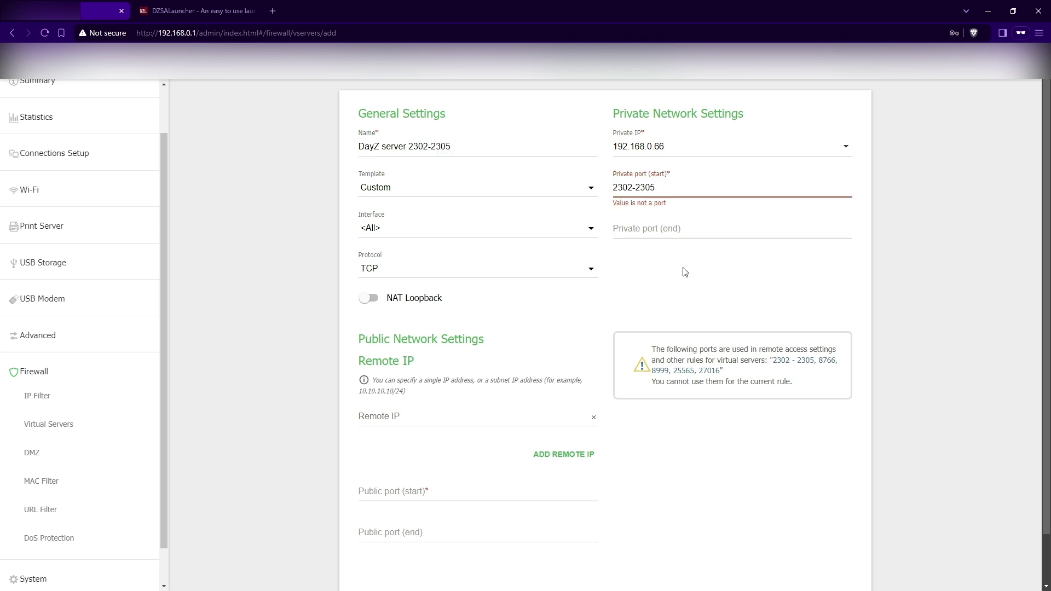
pyautogui.click(654, 227)
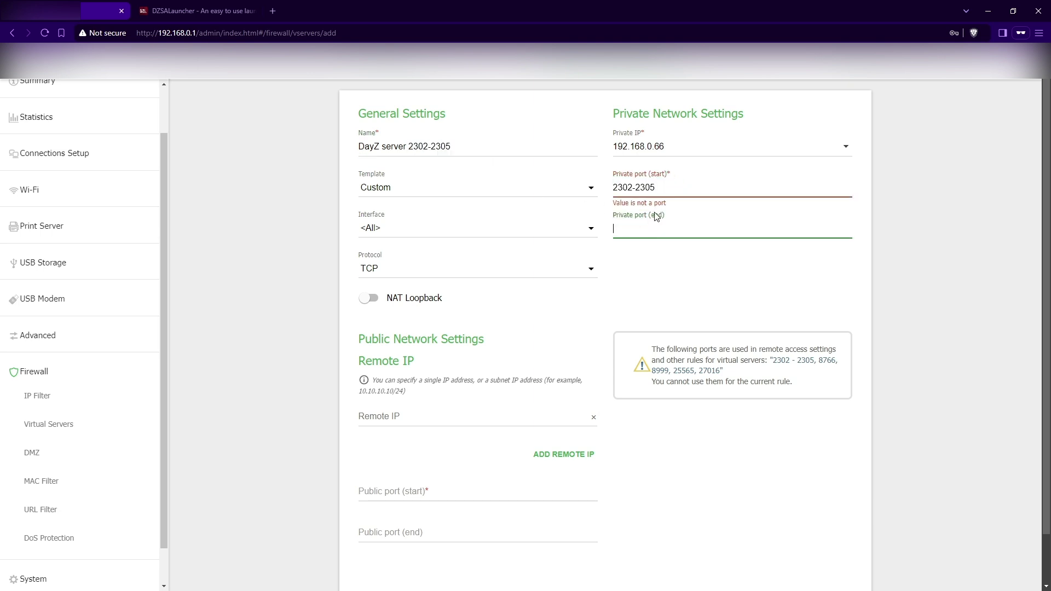
pyautogui.moveTo(662, 188); pyautogui.dragTo(635, 188)
pyautogui.hotkey('ctrl', 'x')
pyautogui.press('BackSpace')
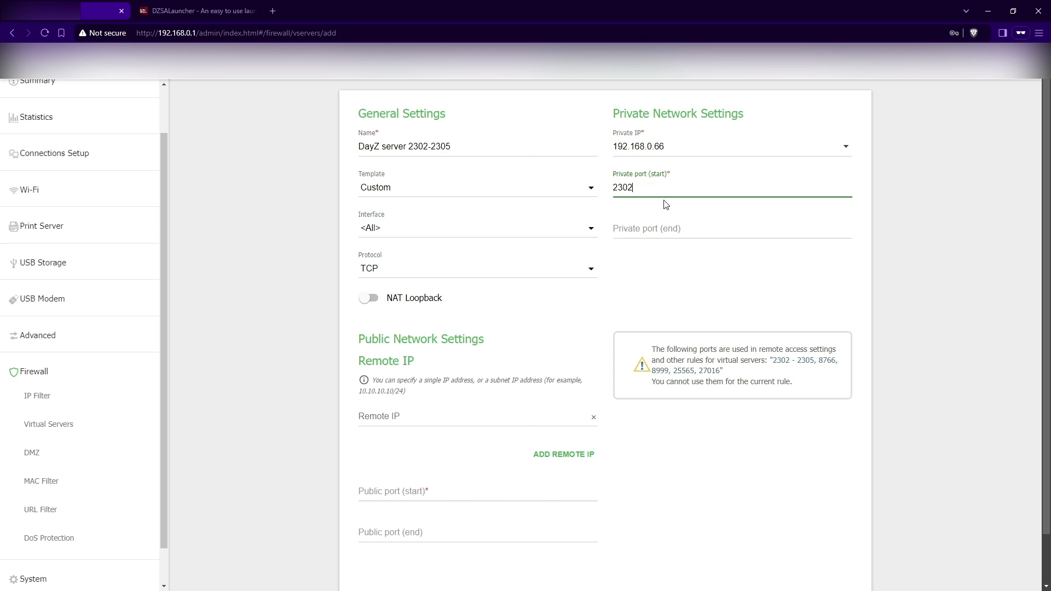
pyautogui.click(668, 228)
pyautogui.hotkey('ctrl', 'v')
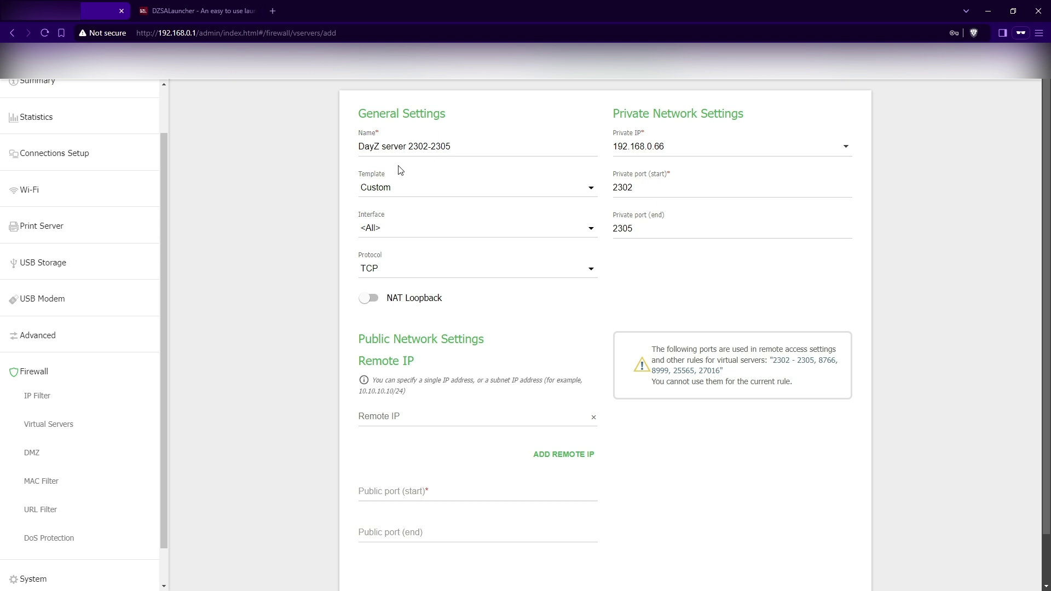
# Double-check the 2302 and 2305 values against the rule name and start port field.
pyautogui.moveTo(406, 146); pyautogui.dragTo(460, 141)
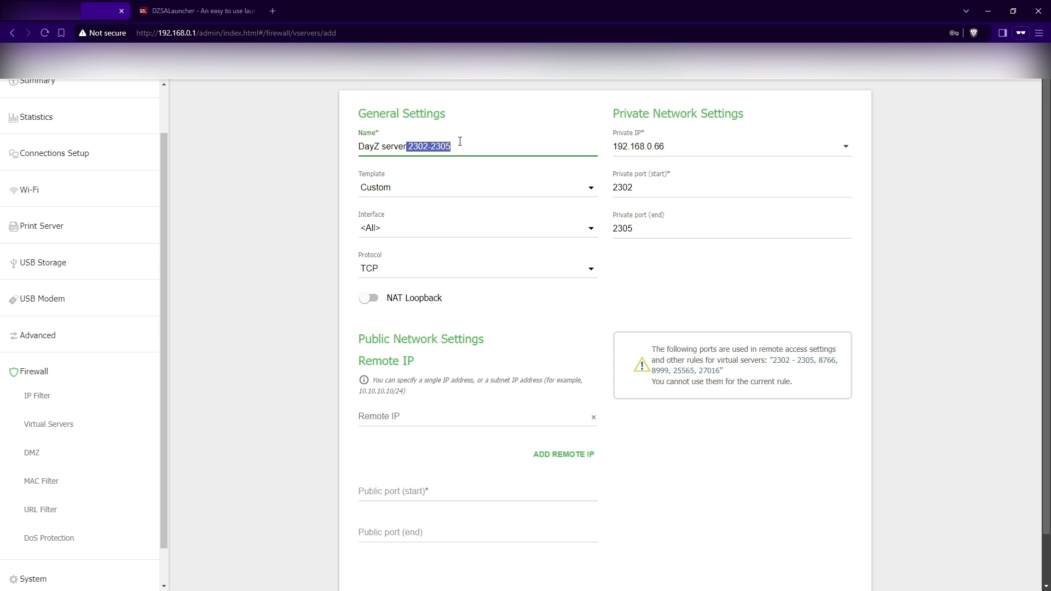
pyautogui.click(429, 146)
pyautogui.moveTo(410, 146); pyautogui.dragTo(427, 148)
pyautogui.doubleClick(436, 146)
pyautogui.click(456, 146)
pyautogui.doubleClick(622, 188)
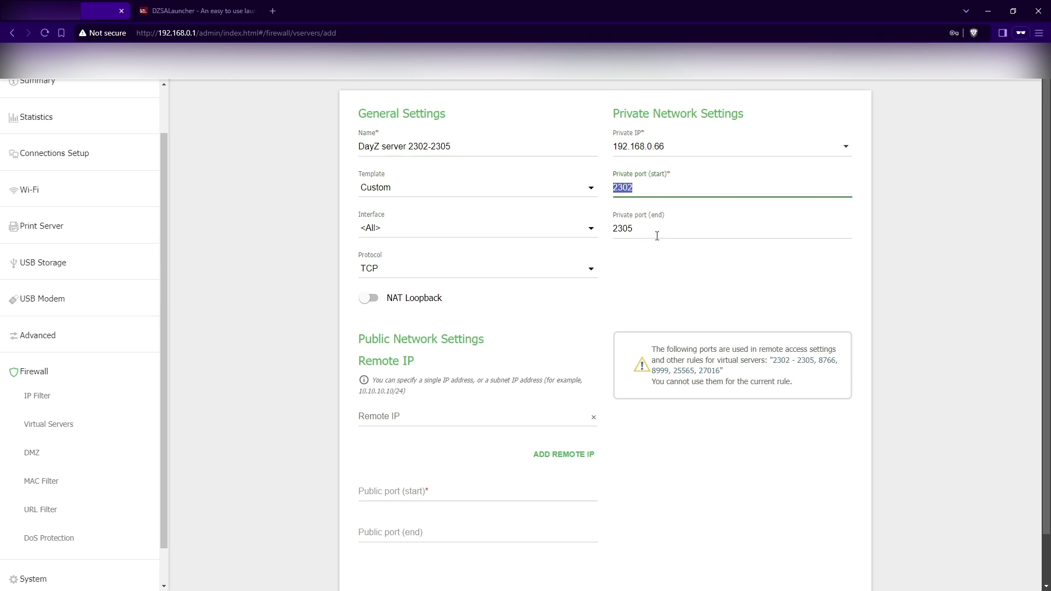
pyautogui.click(655, 188)
# Leave the interface at <All> and set the protocol to TCP/UDP.
pyautogui.click(388, 232)
pyautogui.click(387, 235)
pyautogui.click(389, 270)
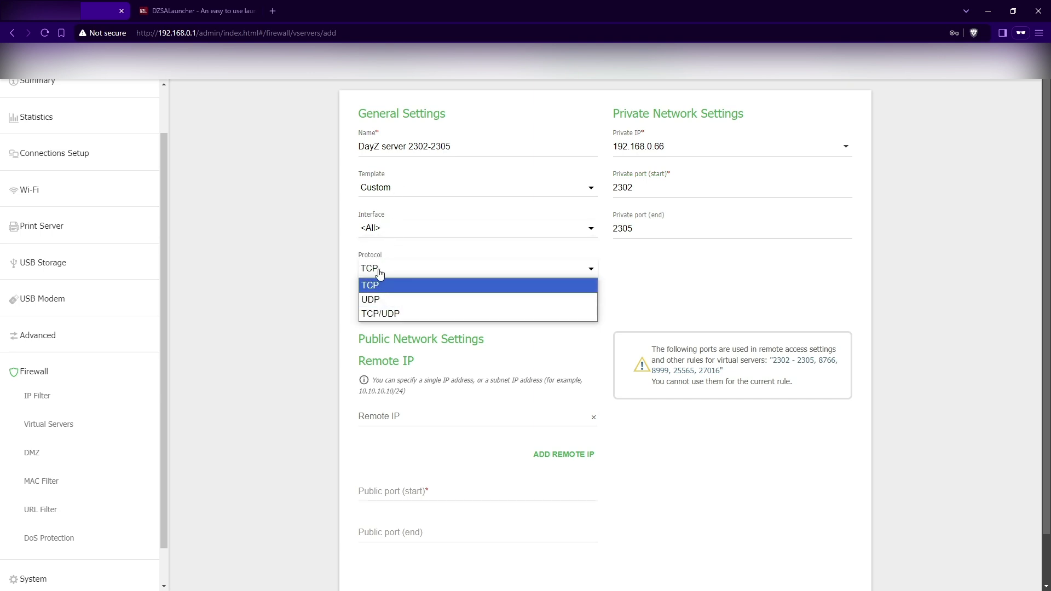
pyautogui.click(386, 315)
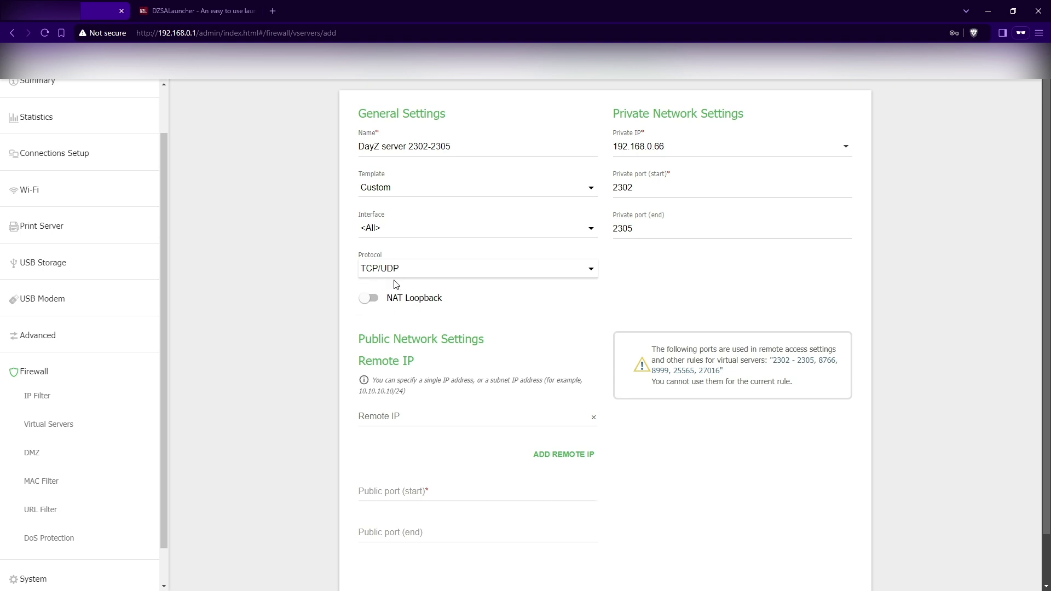
# Turn on NAT Loopback and check the optional remote IP setting.
pyautogui.click(375, 303)
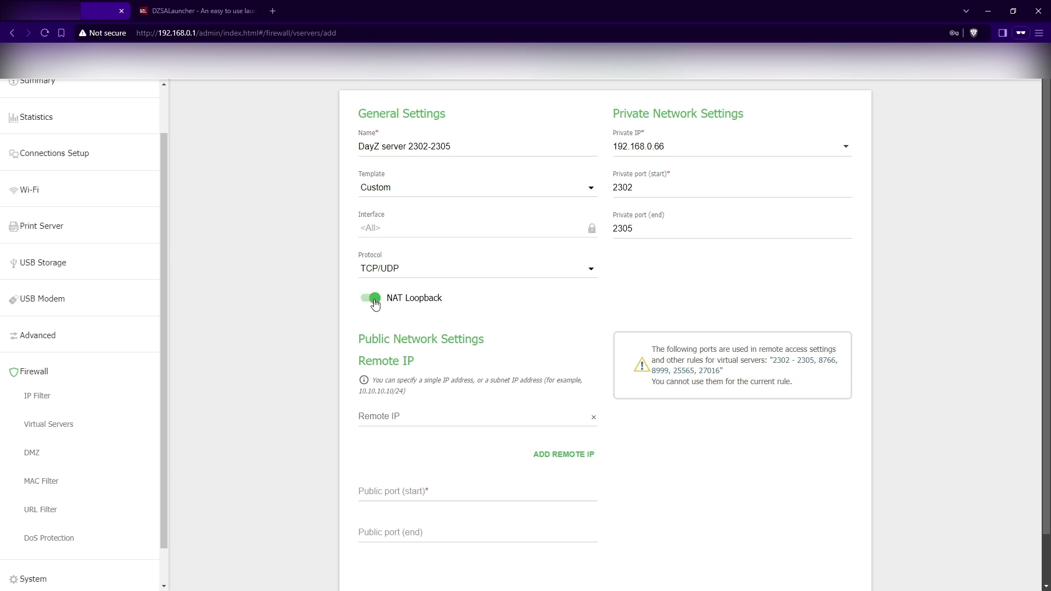
pyautogui.scroll(-1, 466, 331)
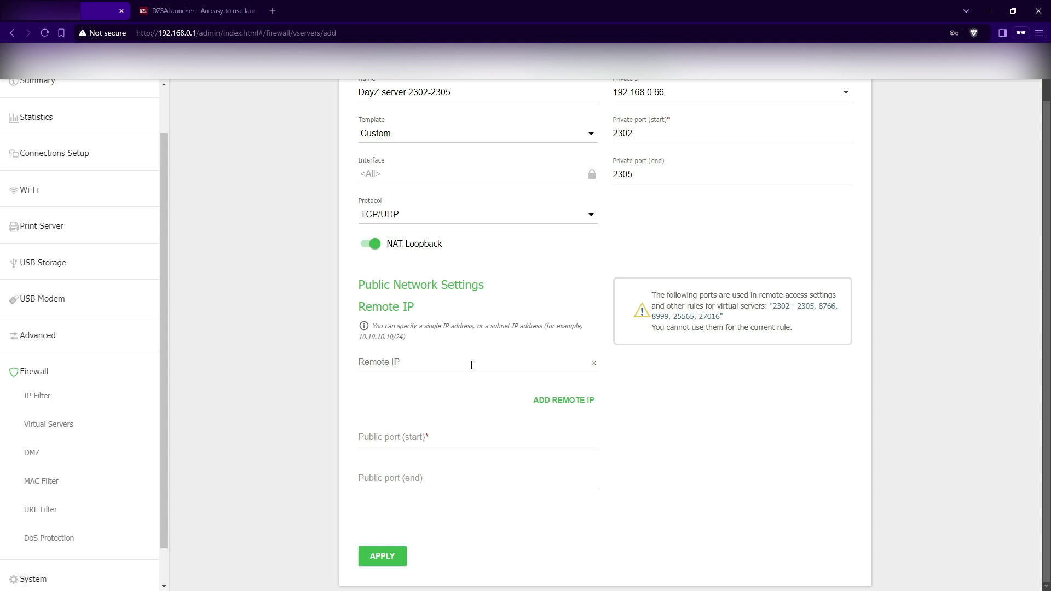
pyautogui.click(429, 366)
pyautogui.scroll(1, 471, 338)
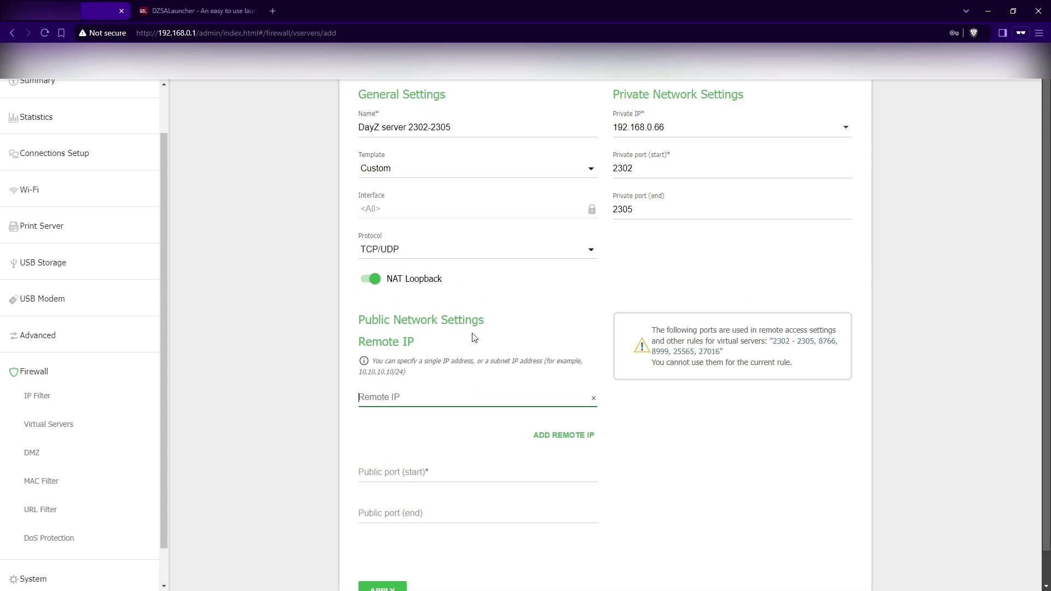
pyautogui.scroll(-1, 478, 359)
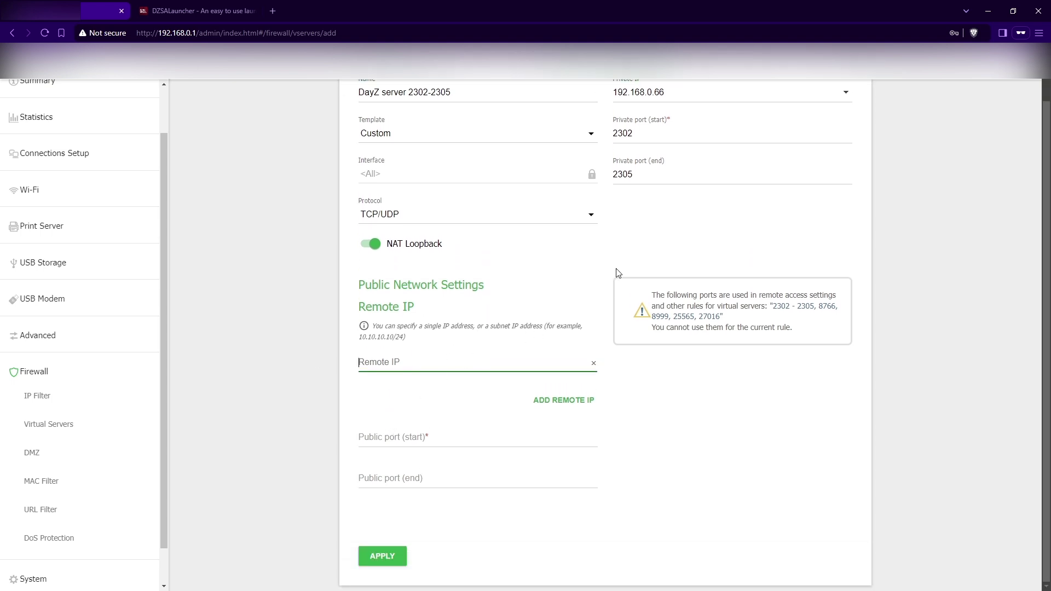
# Copy the private ports into the public ports, making the public range 2302 to 2305.
pyautogui.click(420, 435)
pyautogui.doubleClick(679, 134)
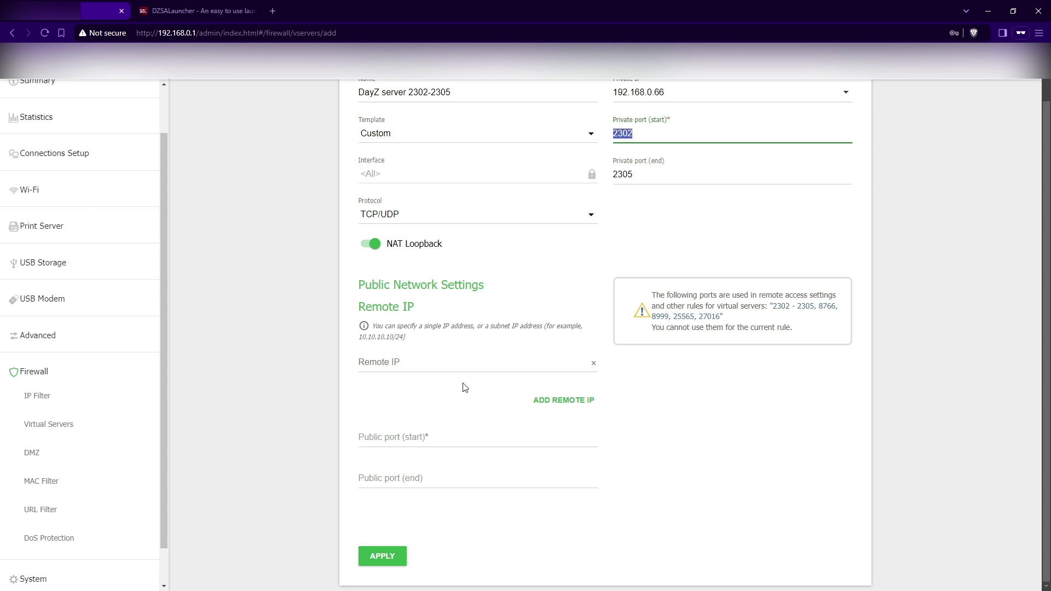
pyautogui.click(422, 434)
pyautogui.hotkey('ctrl', 'v')
pyautogui.doubleClick(624, 174)
pyautogui.hotkey('ctrl', 'c')
pyautogui.click(416, 479)
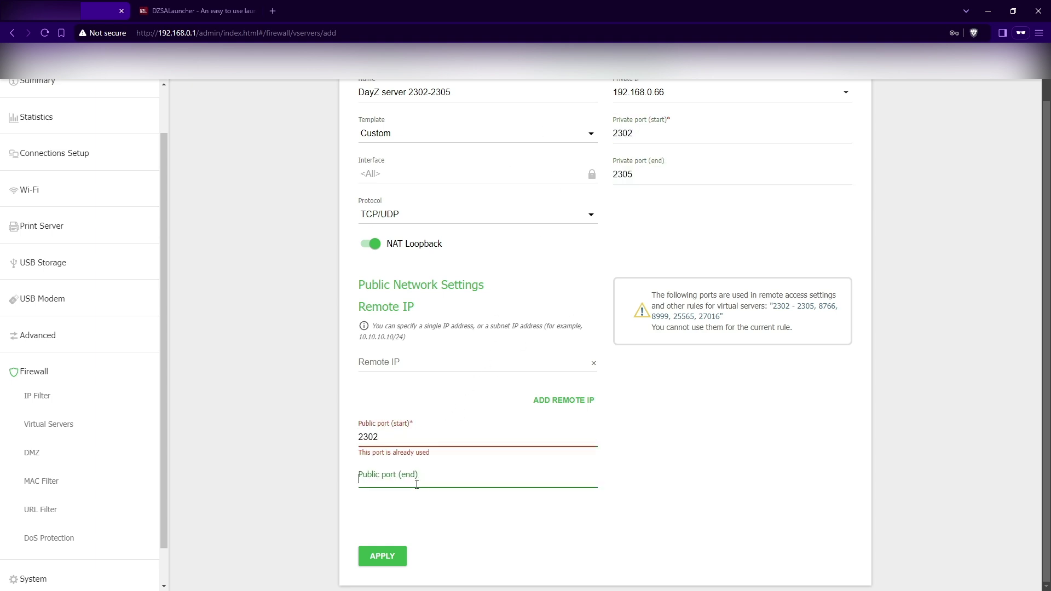
pyautogui.hotkey('ctrl', 'v')
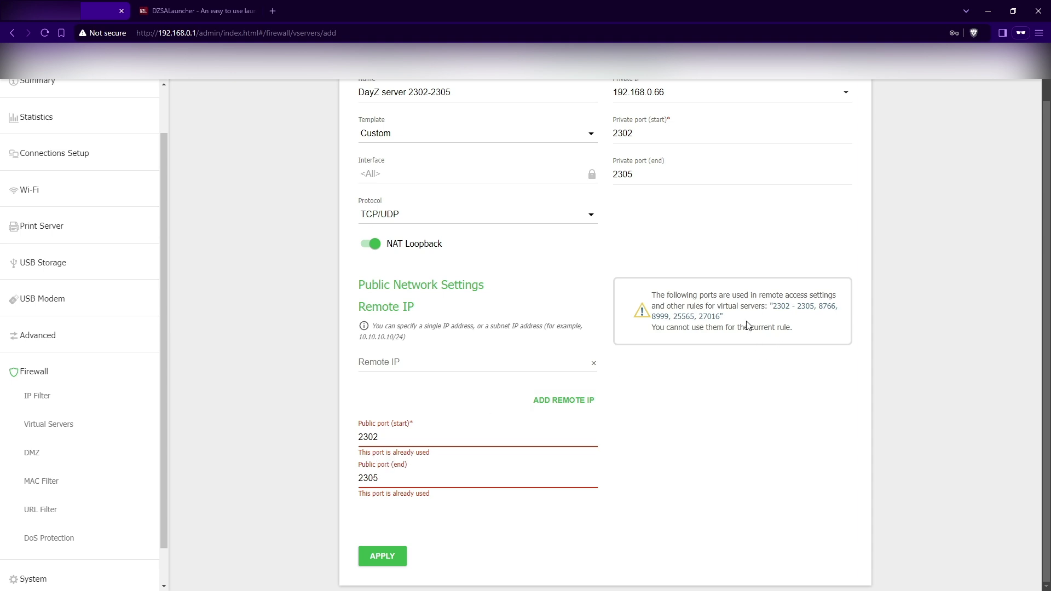
pyautogui.moveTo(382, 438); pyautogui.dragTo(336, 454)
pyautogui.moveTo(383, 479); pyautogui.dragTo(342, 486)
pyautogui.click(534, 519)
# Verify the private IP 192.168.0.66 and the 2302 public start port.
pyautogui.scroll(1, 542, 503)
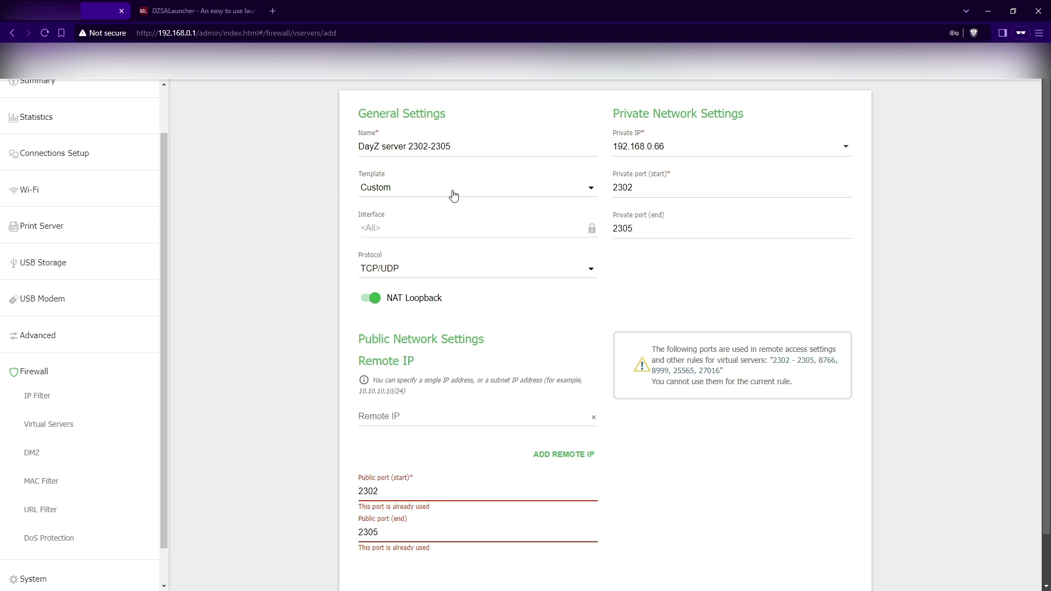
pyautogui.click(674, 149)
pyautogui.moveTo(675, 149); pyautogui.dragTo(614, 158)
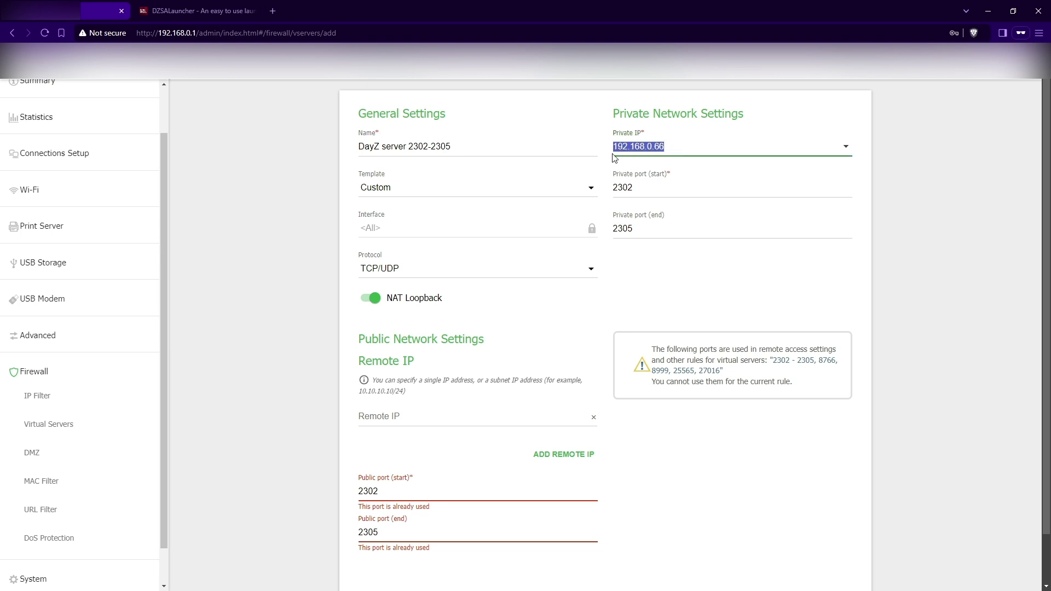
pyautogui.press('Tab')
pyautogui.press('Tab')
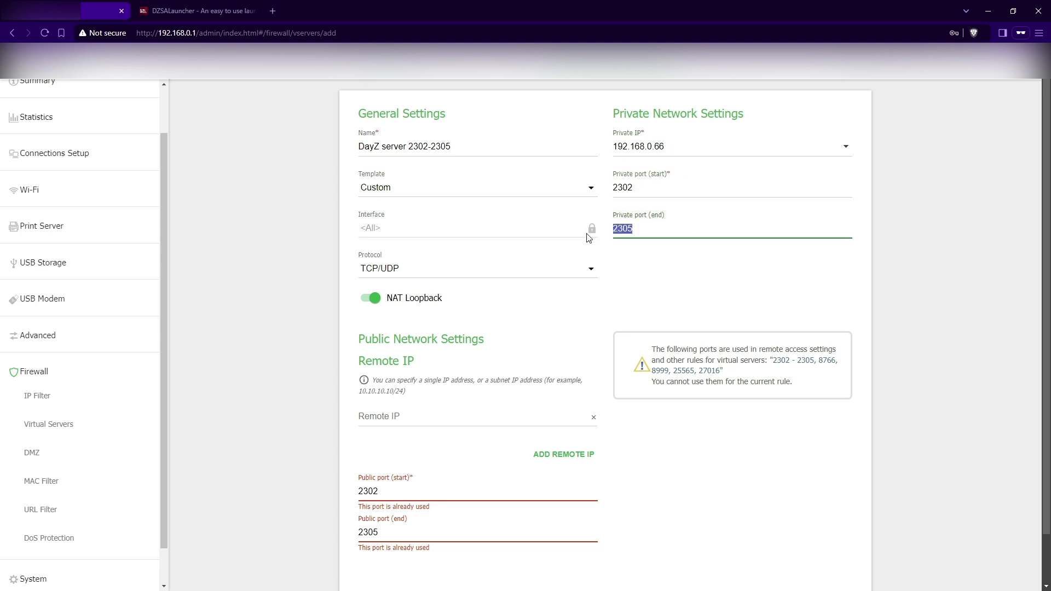
pyautogui.click(651, 275)
pyautogui.scroll(-1, 583, 271)
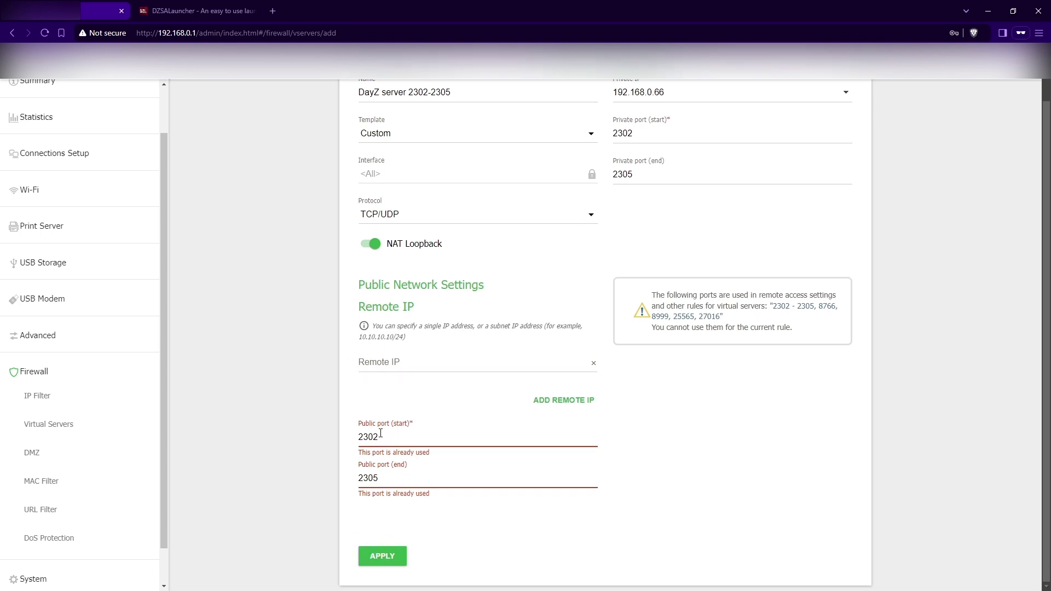
pyautogui.moveTo(380, 434); pyautogui.dragTo(345, 442)
pyautogui.click(387, 482)
pyautogui.click(302, 491)
# Apply the DayZ 2302:2305 rule and confirm saving it.
pyautogui.scroll(1, 444, 350)
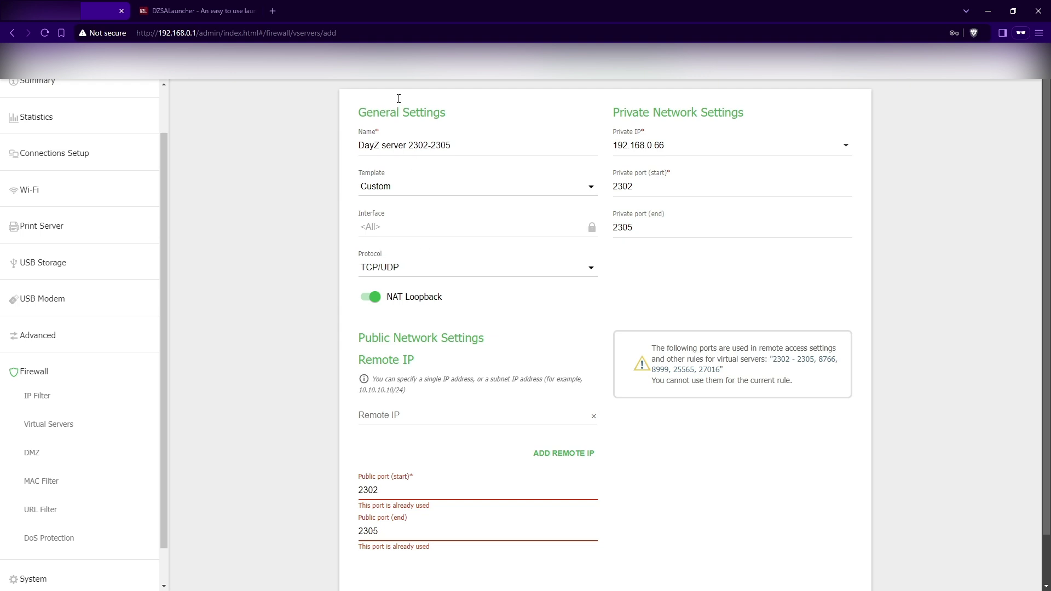
pyautogui.scroll(-1, 398, 99)
pyautogui.click(380, 554)
pyautogui.click(568, 99)
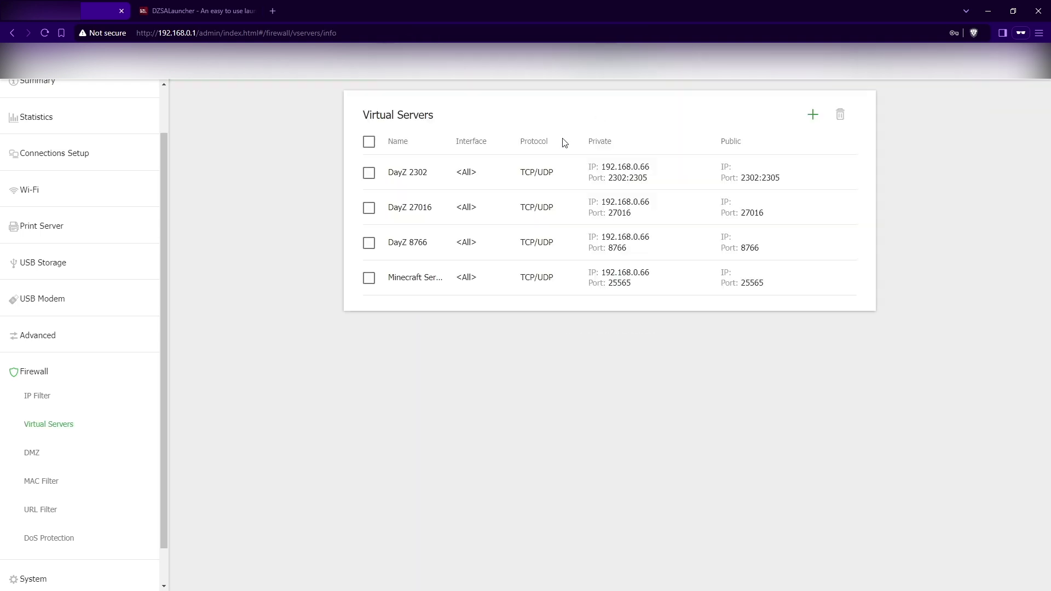
# Start a new rule named 'DayZ server 27016' using TCP/UDP with NAT Loopback on.
pyautogui.click(812, 115)
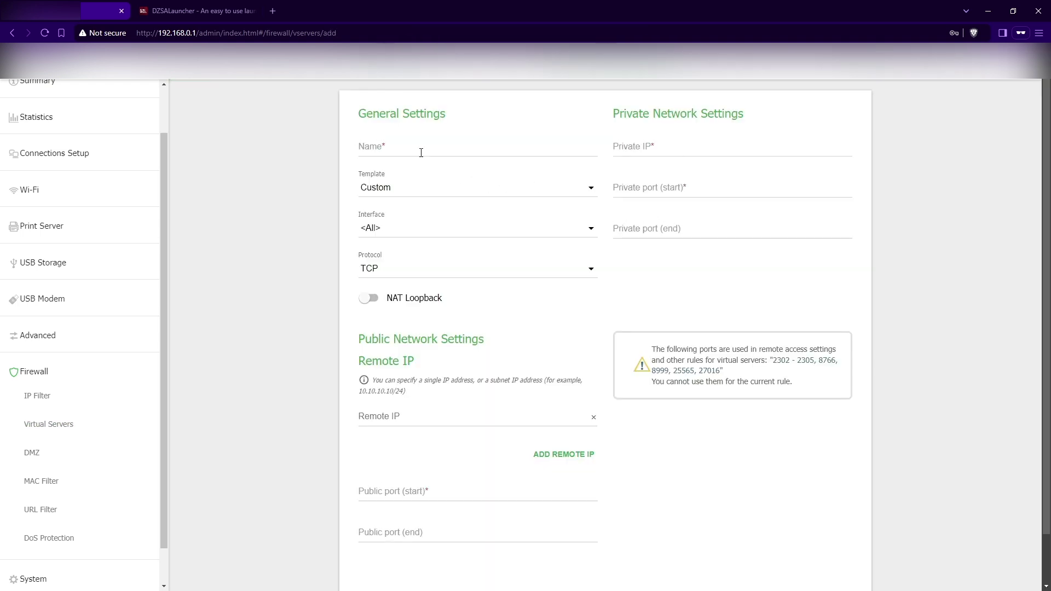
pyautogui.click(421, 153)
pyautogui.write('DayZ s')
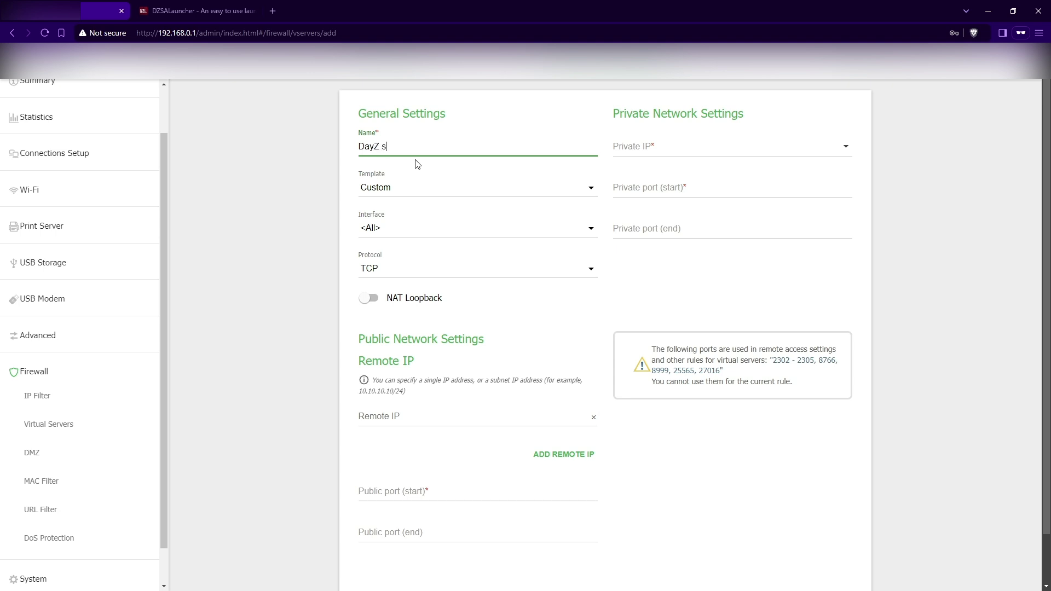
pyautogui.write('erver 27016')
pyautogui.click(392, 267)
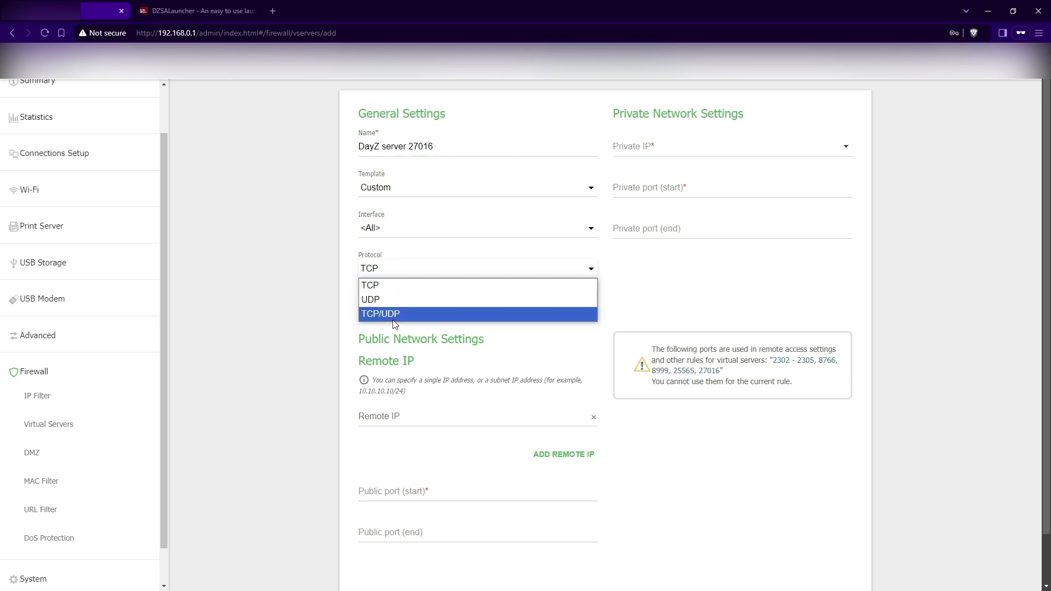
pyautogui.click(389, 312)
pyautogui.click(376, 304)
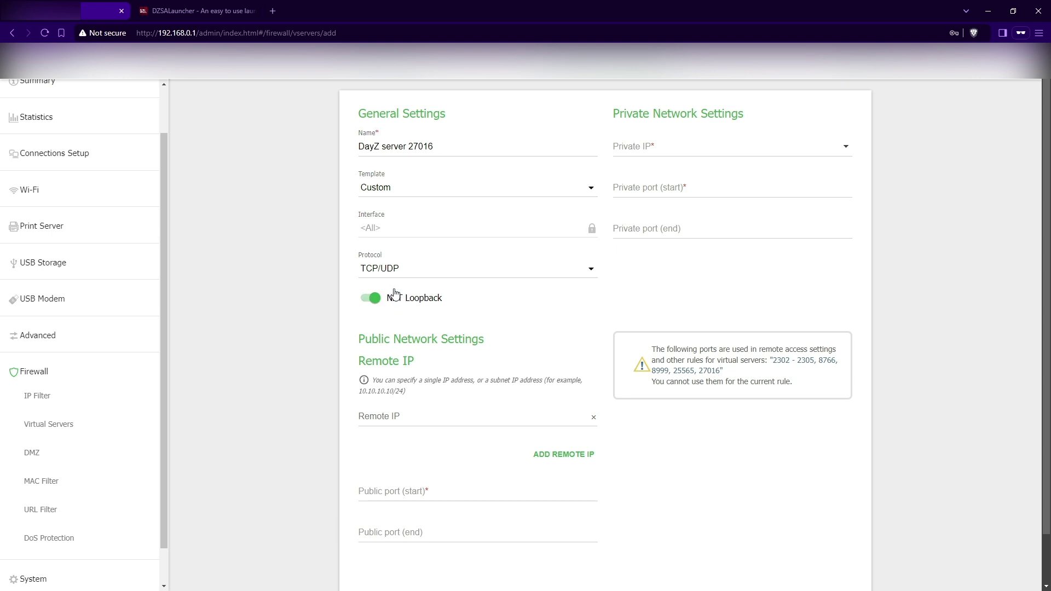
# Set the private IP to 192.168.0.66 and the private start port to 27016.
pyautogui.click(674, 143)
pyautogui.write('192.168')
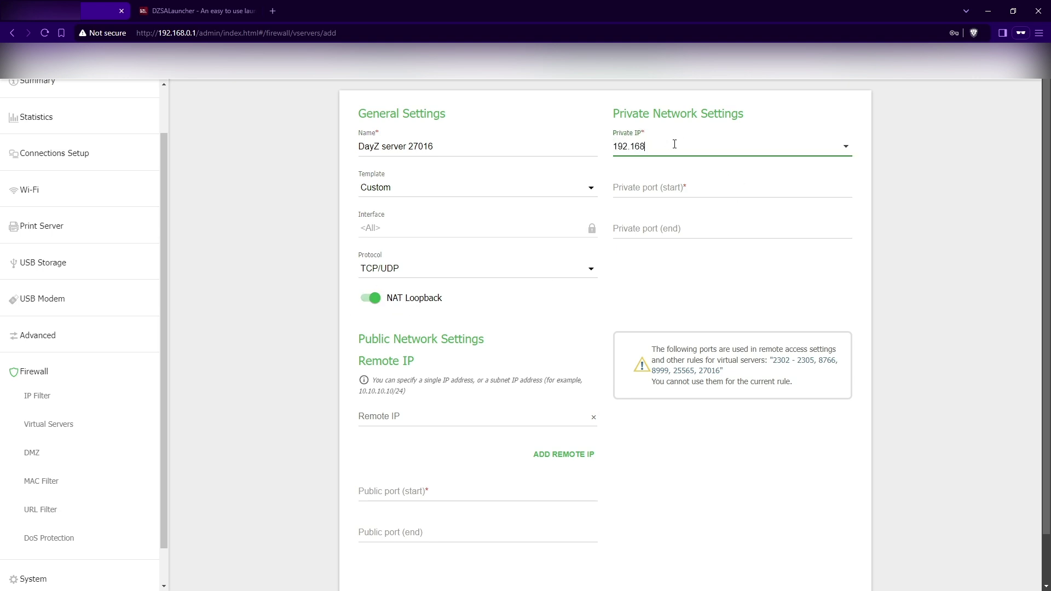
pyautogui.write('.0.66')
pyautogui.click(685, 192)
pyautogui.click(433, 146)
pyautogui.doubleClick(419, 146)
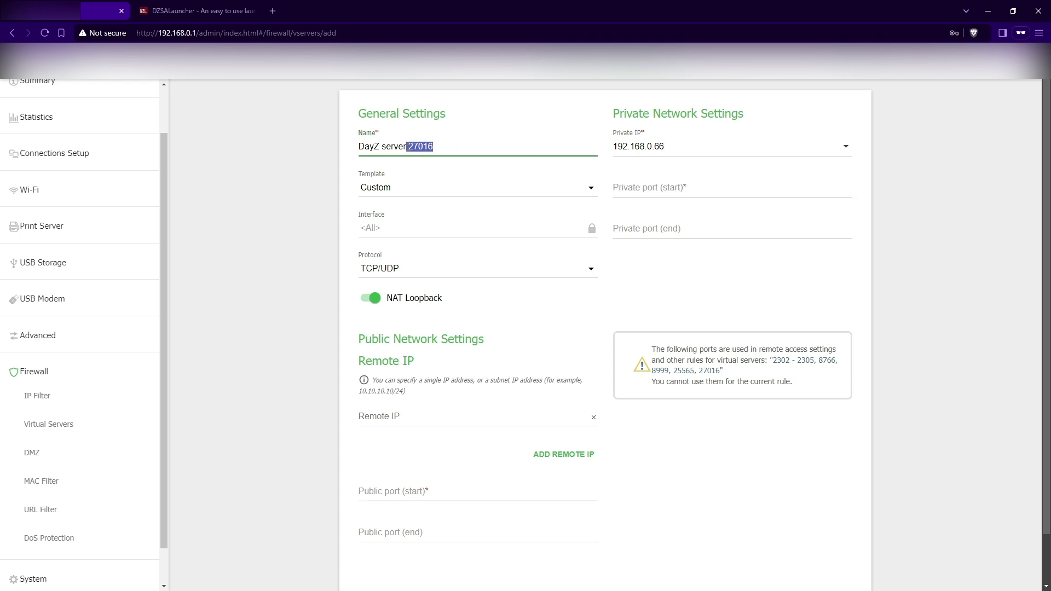
pyautogui.moveTo(434, 147); pyautogui.dragTo(417, 149)
pyautogui.click(678, 189)
pyautogui.hotkey('ctrl', 'v')
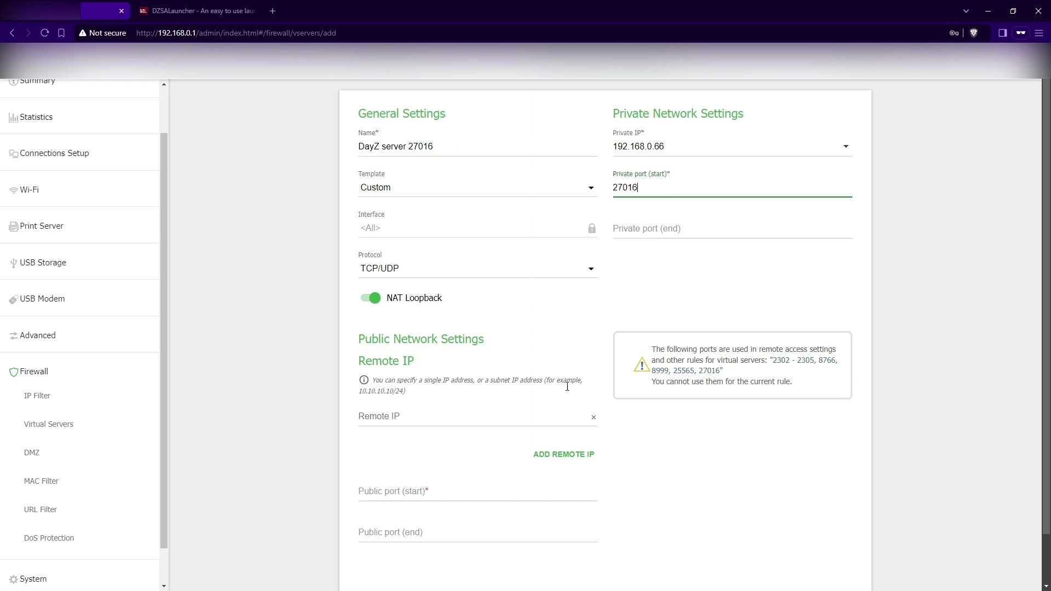
# Enter 27016 as the public start port, then discard the unsaved rule form.
pyautogui.click(410, 486)
pyautogui.hotkey('ctrl', 'v')
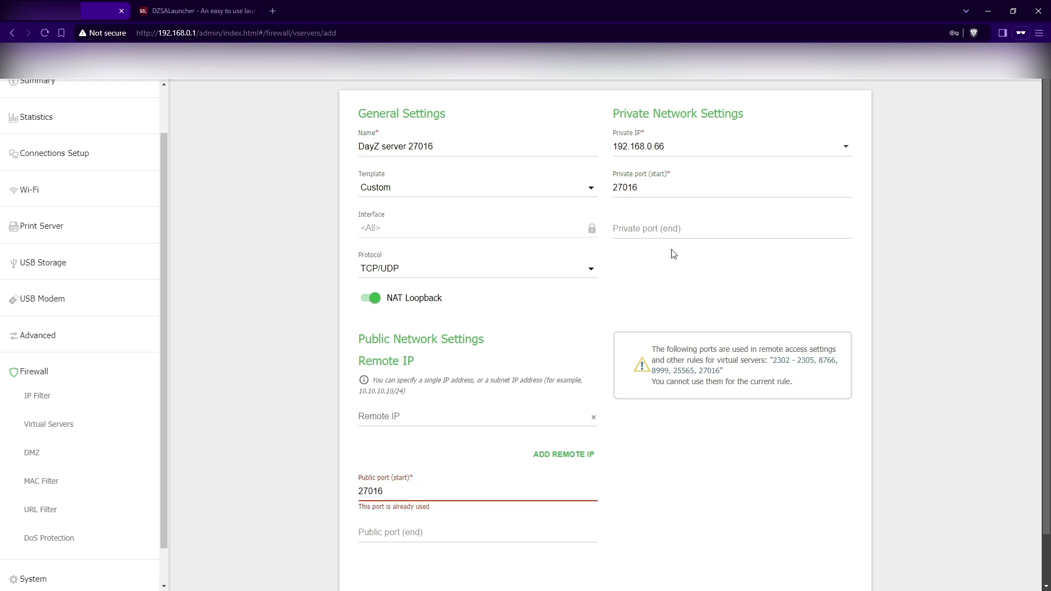
pyautogui.press('Return')
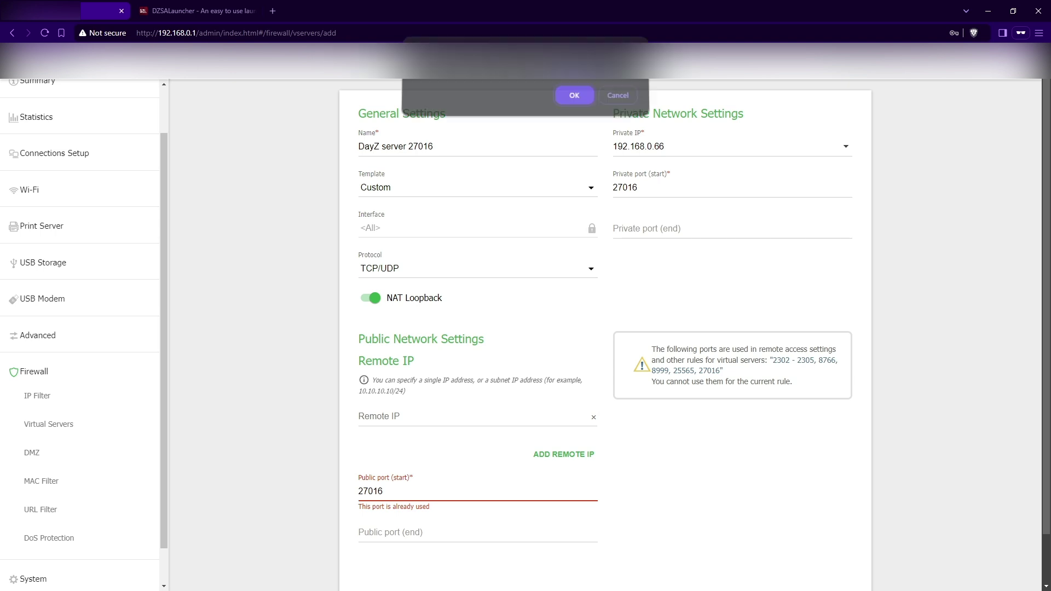
pyautogui.click(572, 97)
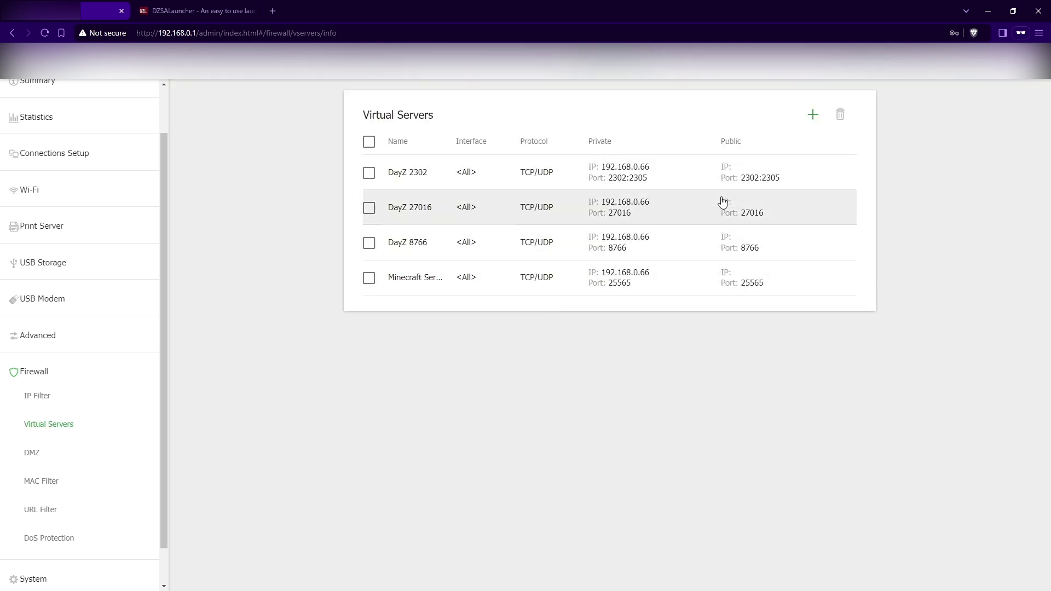
pyautogui.click(813, 114)
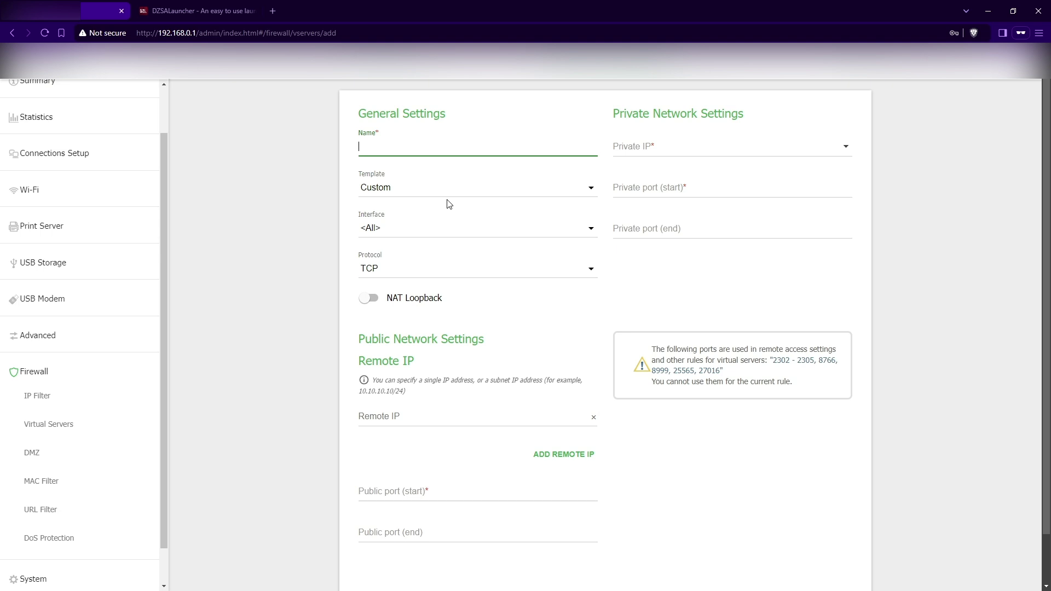
pyautogui.write('DayZ server 8766')
pyautogui.doubleClick(418, 146)
pyautogui.click(710, 144)
pyautogui.write('192.168.0.66')
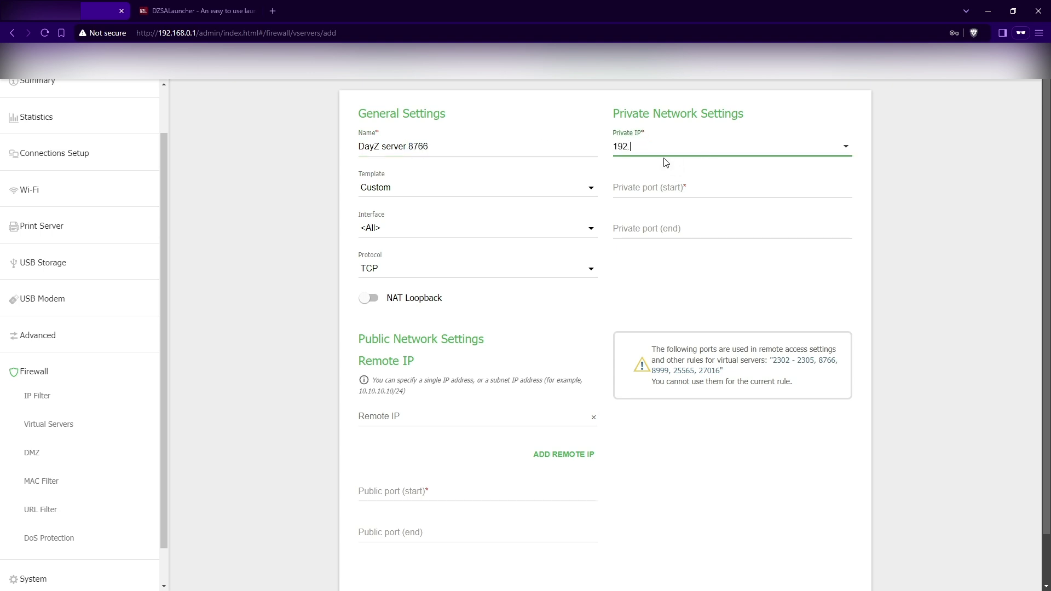
pyautogui.click(664, 189)
pyautogui.write('8766')
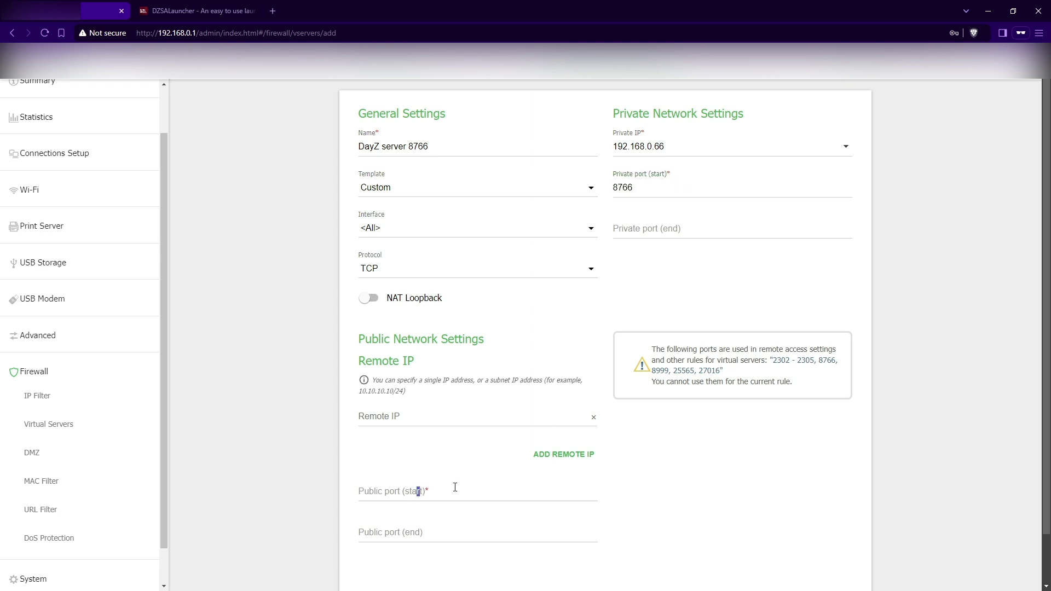
pyautogui.click(498, 494)
pyautogui.write('8766')
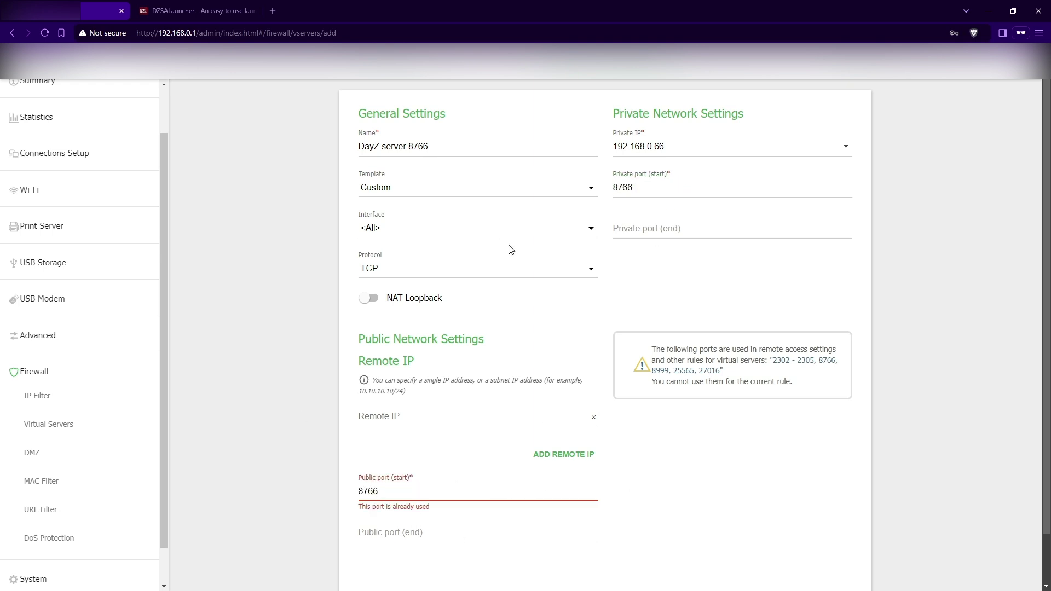
pyautogui.click(368, 298)
pyautogui.click(397, 270)
pyautogui.click(401, 315)
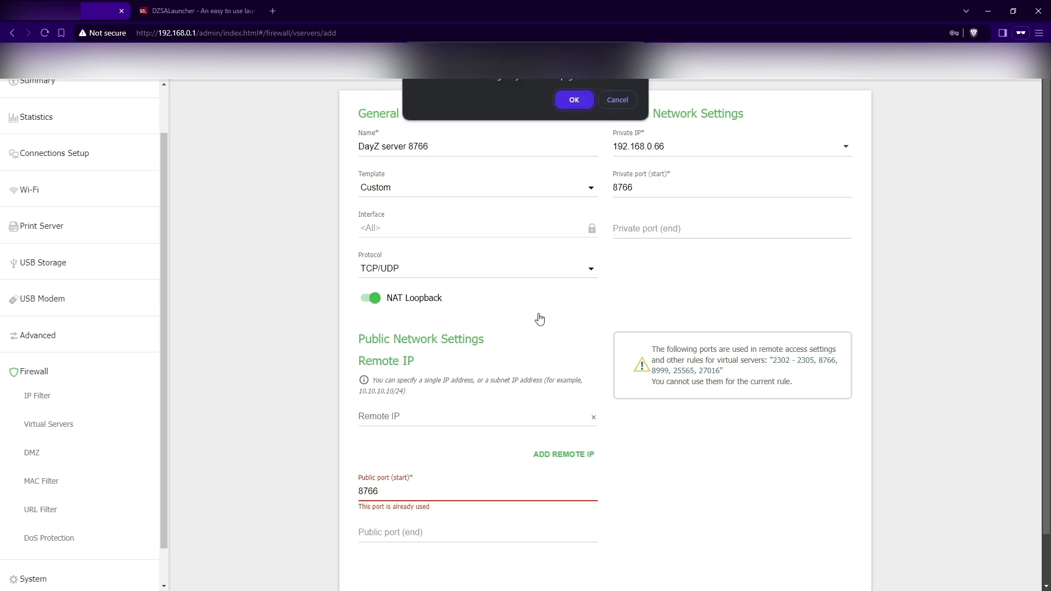
pyautogui.click(573, 100)
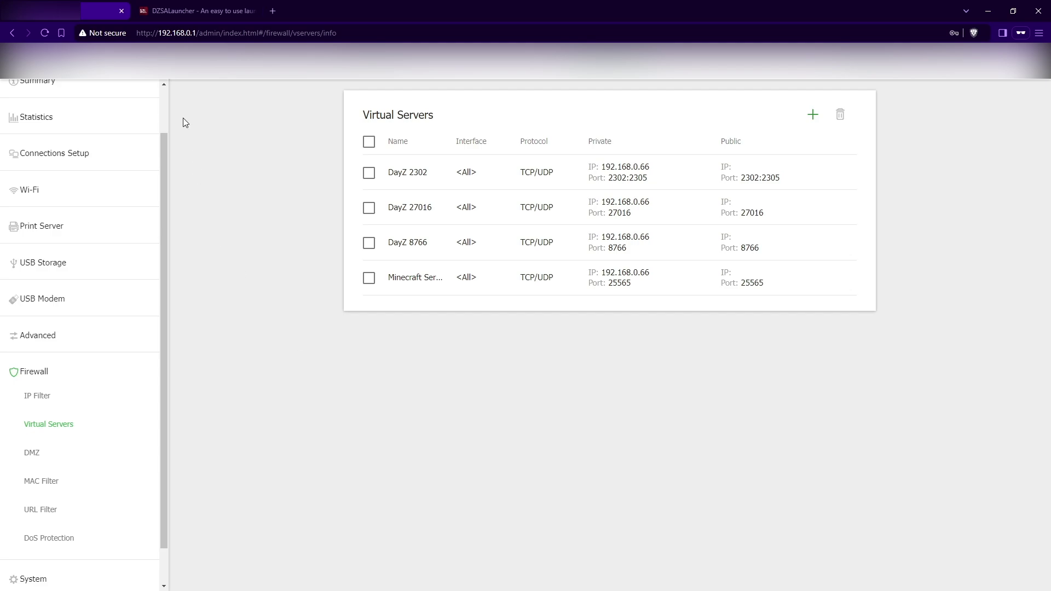
# Switch to the DZSA Launcher check page and focus its server address field.
pyautogui.click(205, 18)
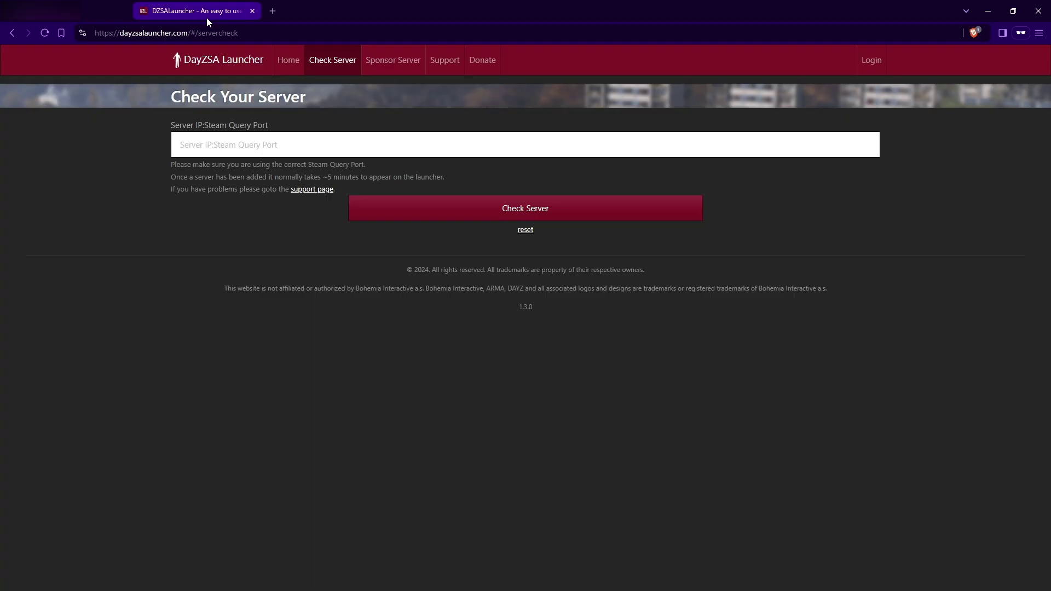
pyautogui.click(211, 143)
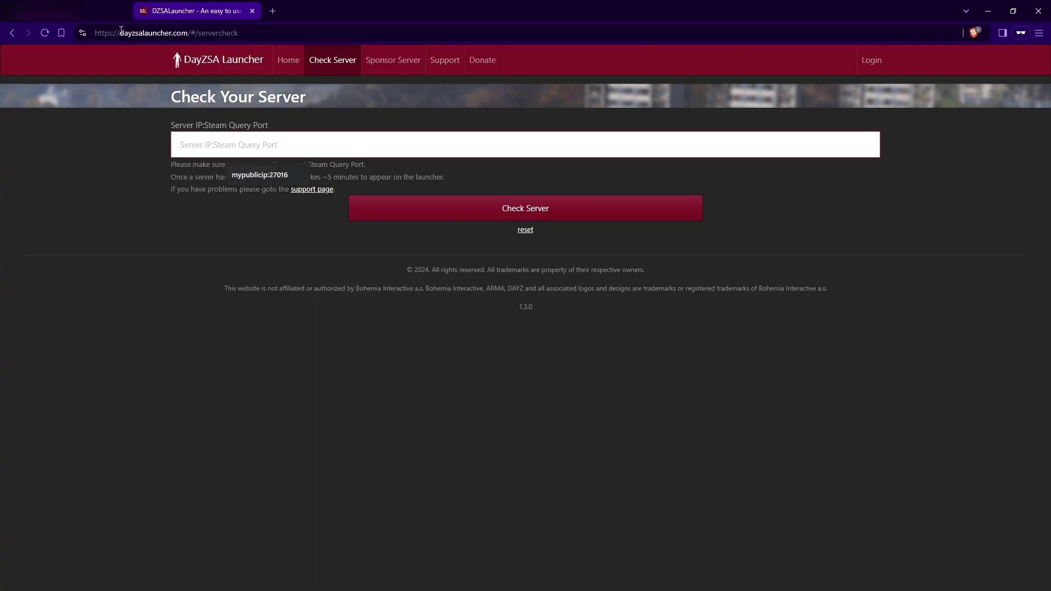
pyautogui.moveTo(120, 32); pyautogui.dragTo(184, 34)
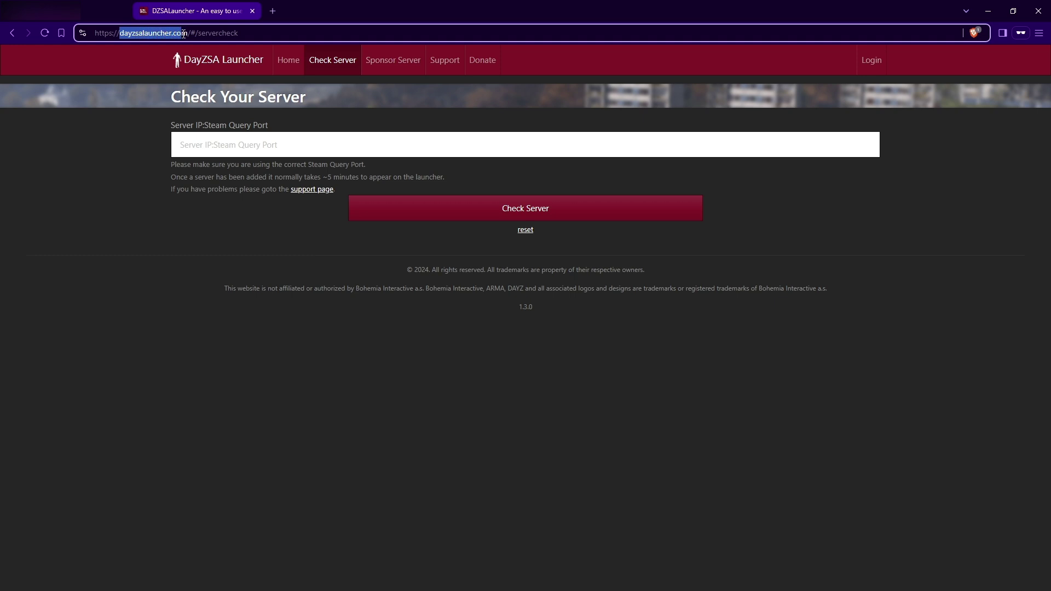
pyautogui.click(333, 67)
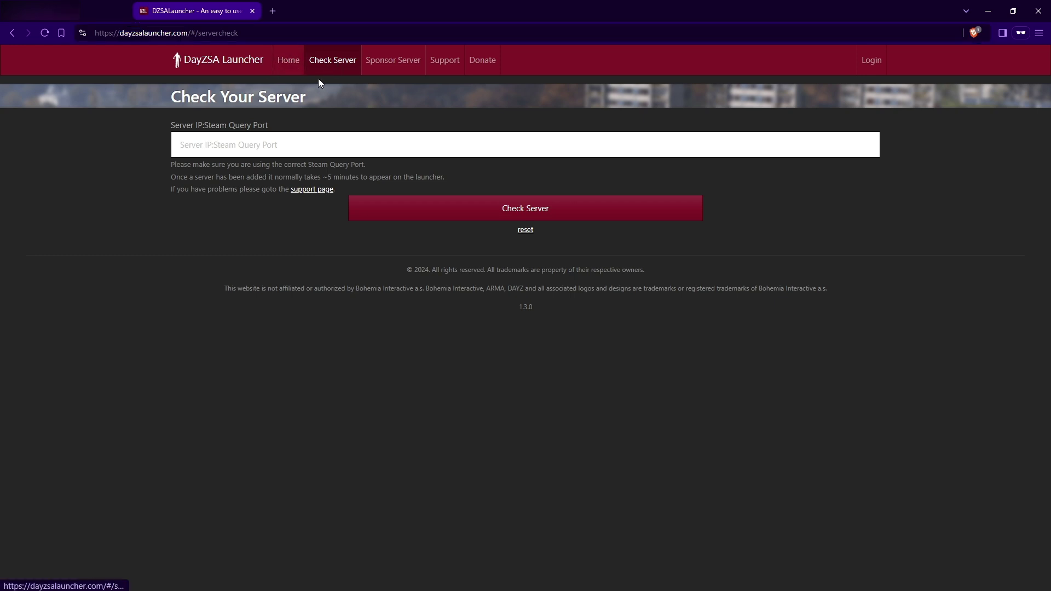
pyautogui.click(225, 145)
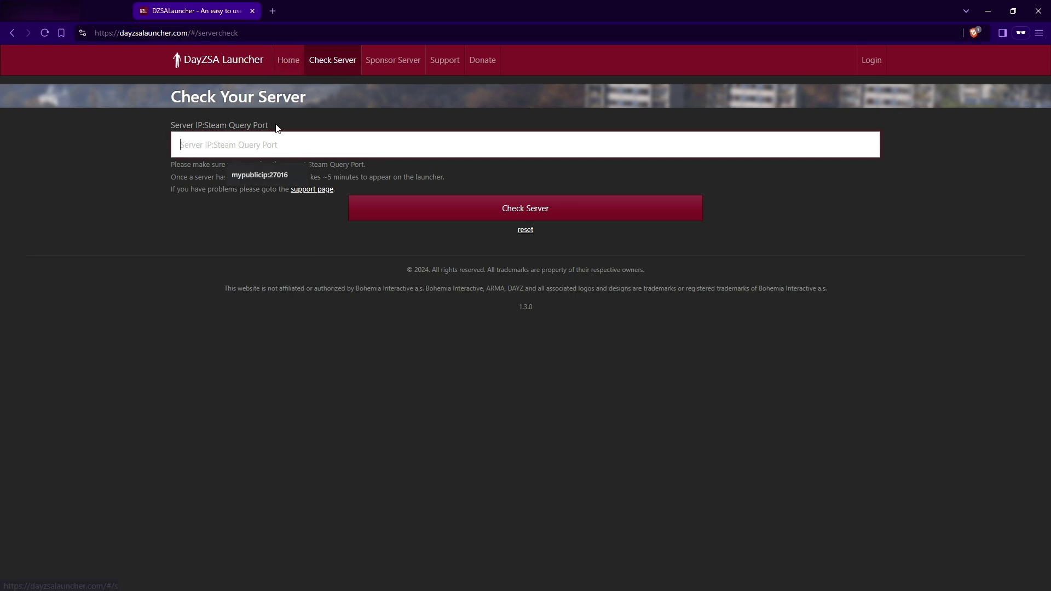
pyautogui.click(177, 208)
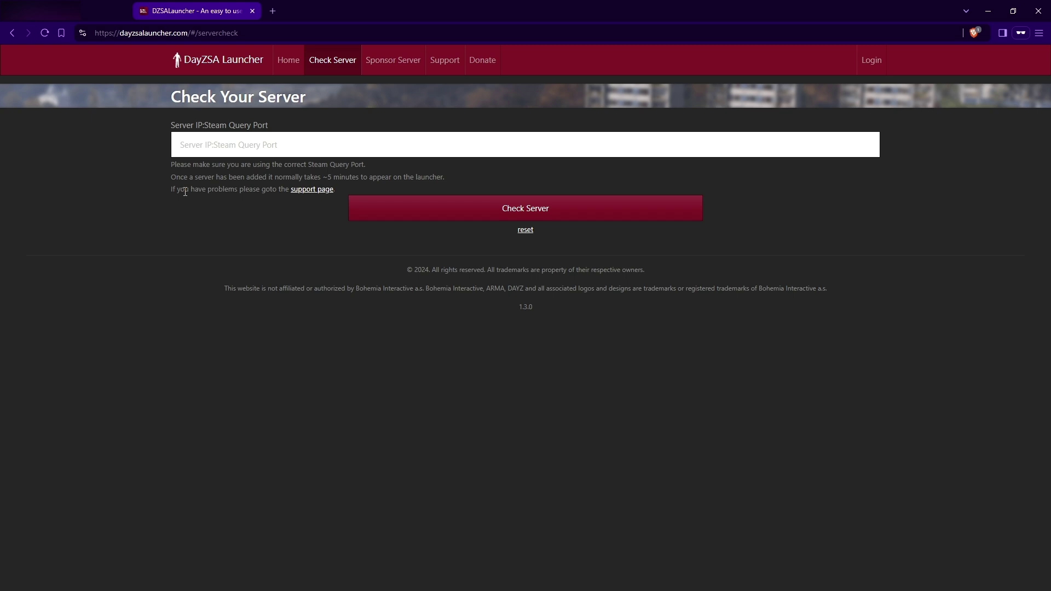
# Enter m_public_ip:27016 as the server address, then return to the router tab.
pyautogui.click(229, 146)
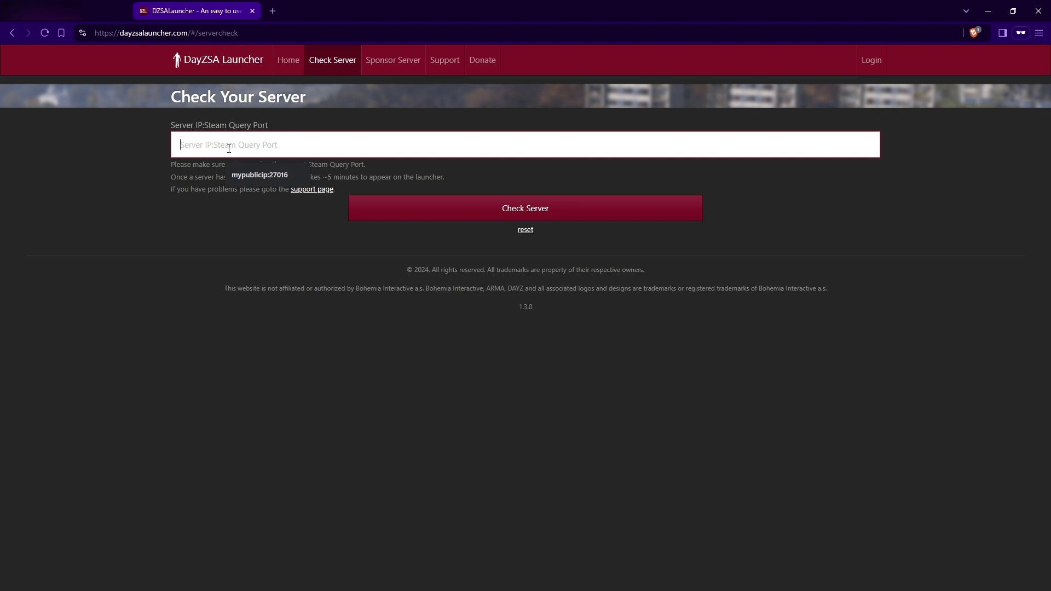
pyautogui.write('m_pu')
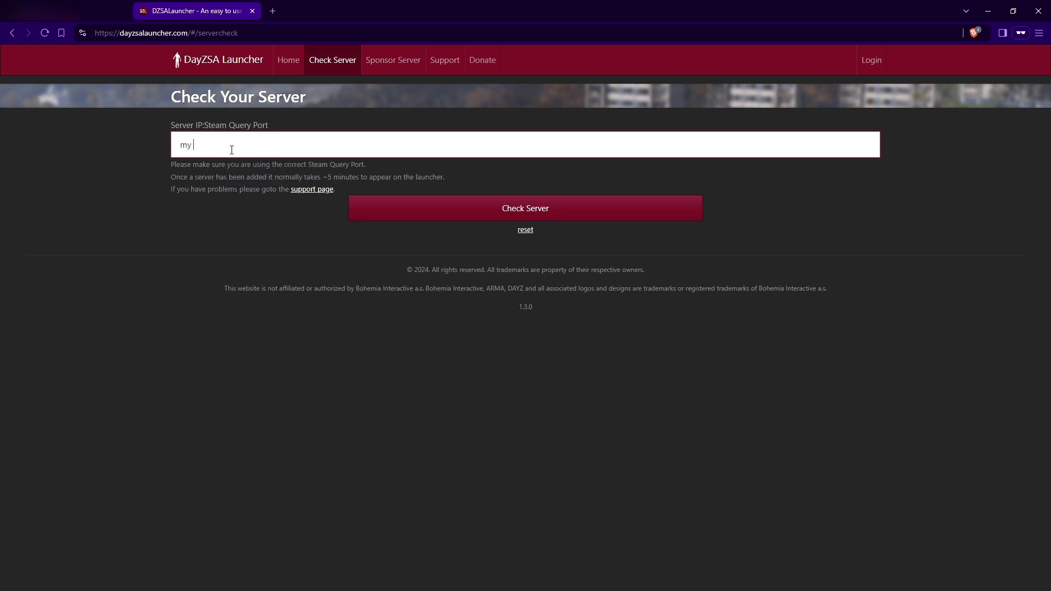
pyautogui.write('blic_ip:')
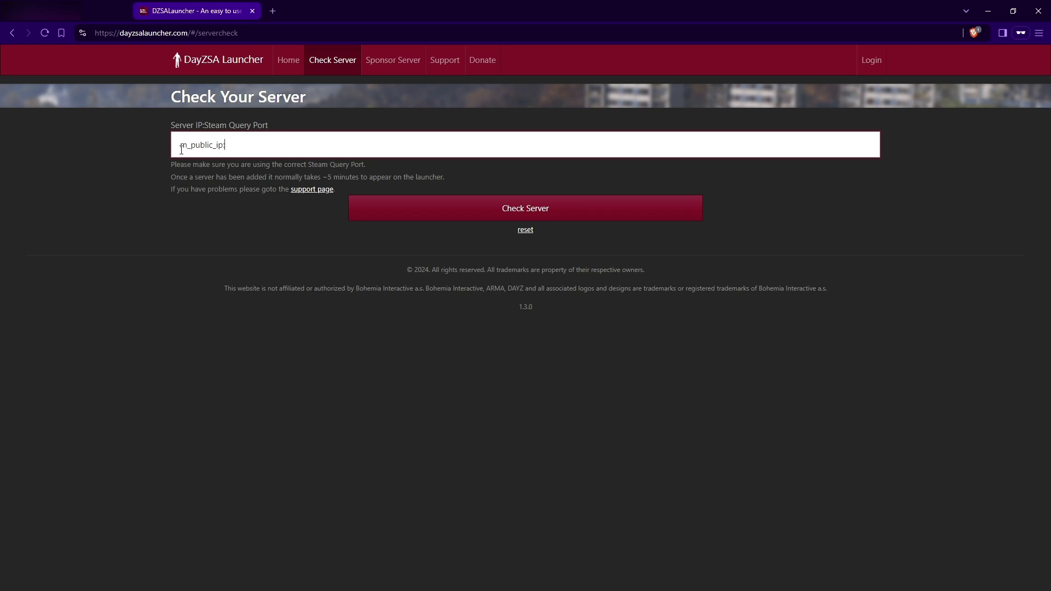
pyautogui.moveTo(181, 149); pyautogui.dragTo(237, 145)
pyautogui.click(231, 145)
pyautogui.write('27016')
pyautogui.moveTo(290, 149); pyautogui.dragTo(228, 157)
pyautogui.click(90, 15)
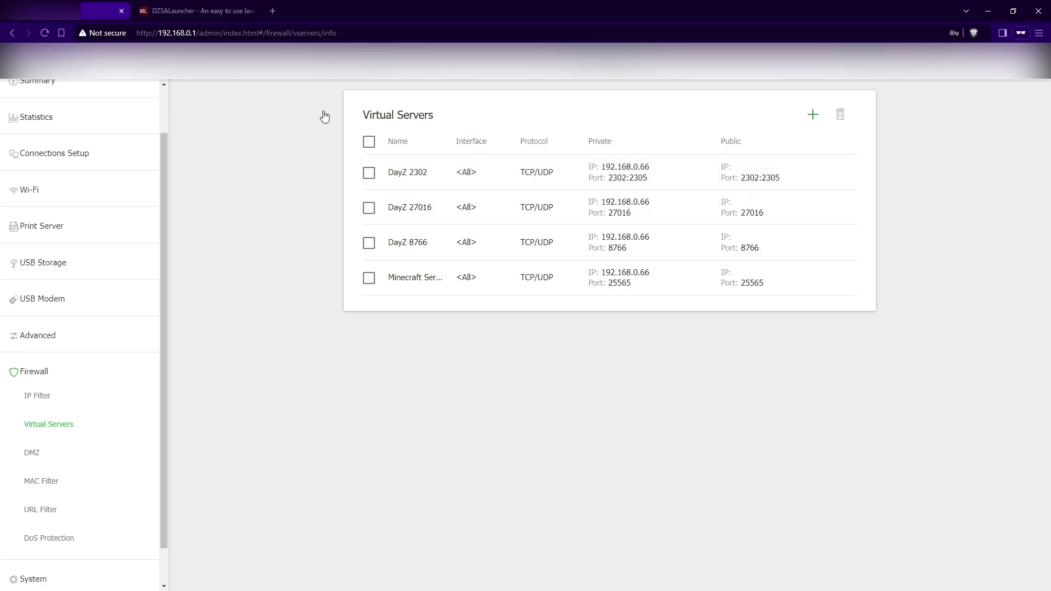
# Run the DZSA Launcher server check on m_public_ip:27016, which returns an invalid format error.
pyautogui.click(191, 11)
pyautogui.moveTo(279, 149); pyautogui.dragTo(146, 159)
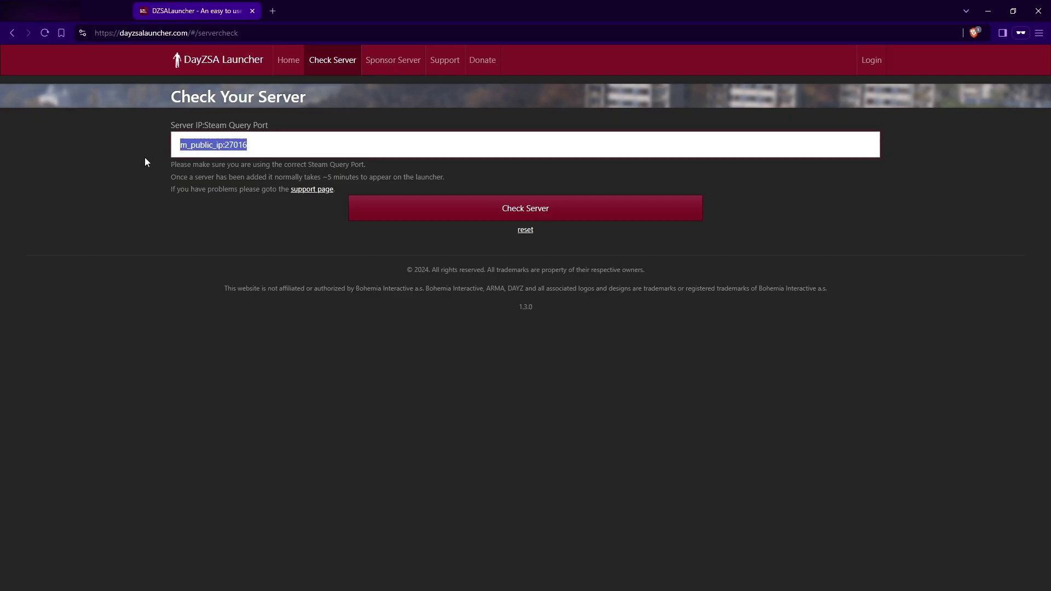
pyautogui.click(492, 216)
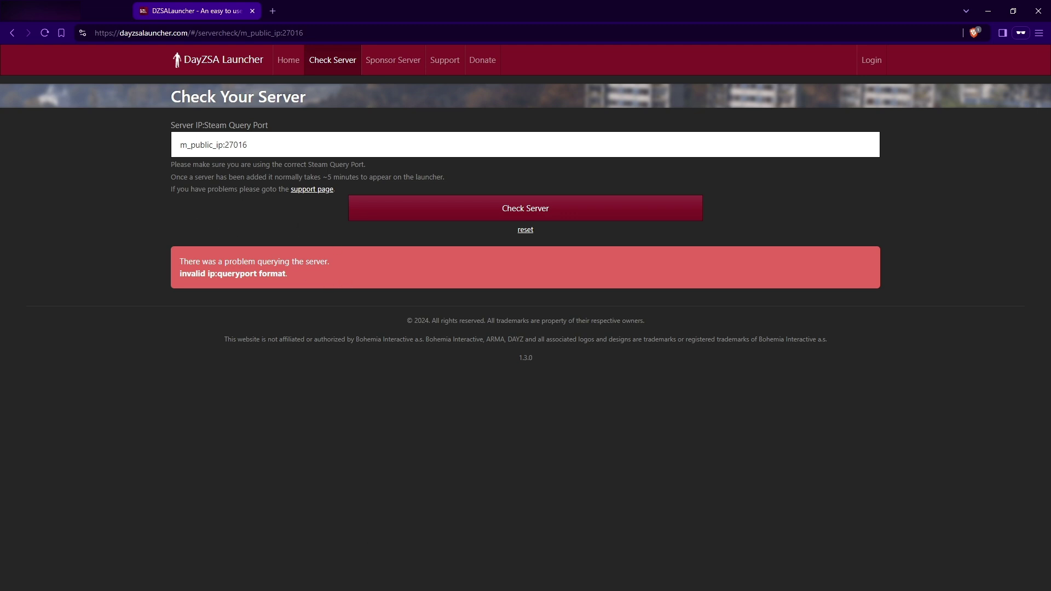
pyautogui.tripleClick(228, 137)
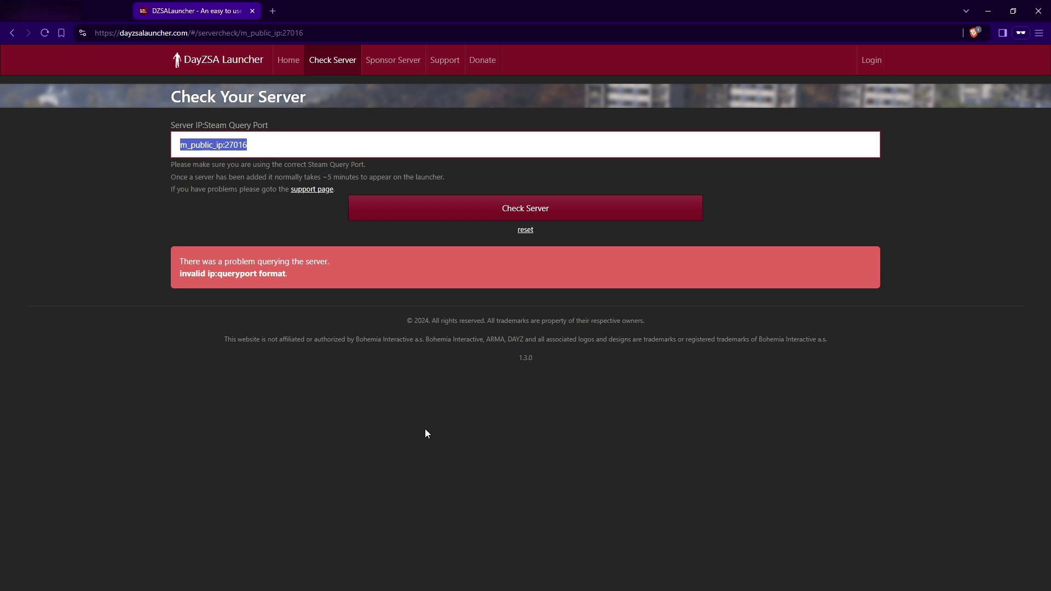
pyautogui.click(319, 338)
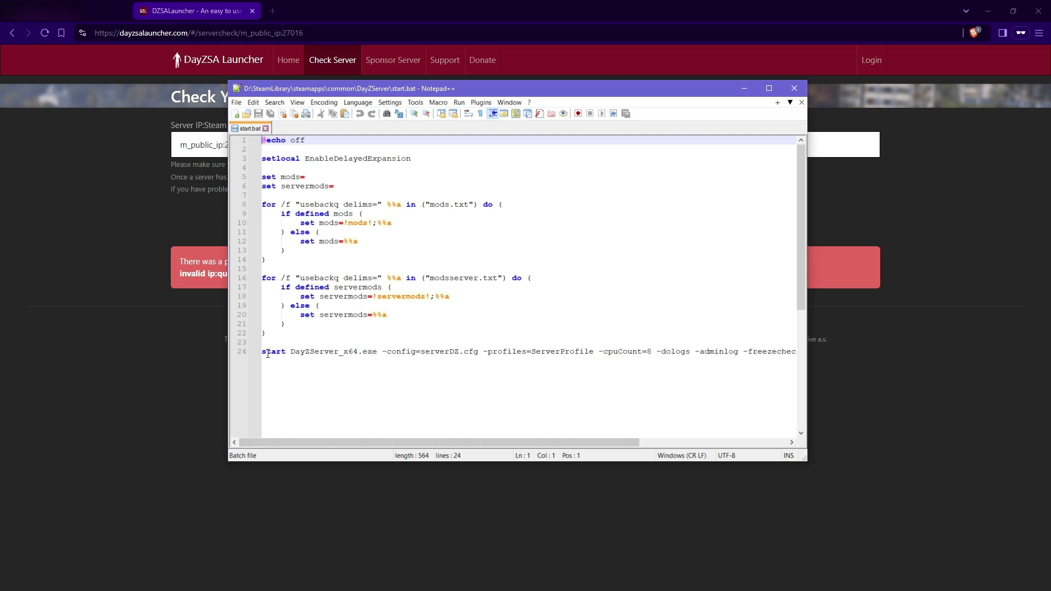
pyautogui.moveTo(262, 352); pyautogui.dragTo(415, 354)
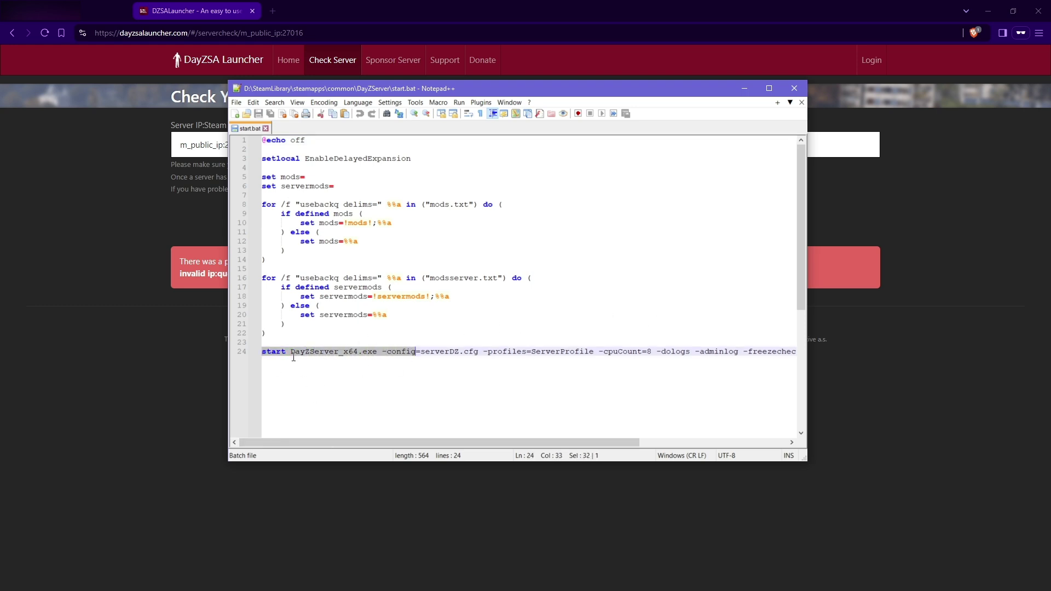
pyautogui.press('End')
pyautogui.moveTo(435, 444); pyautogui.dragTo(248, 444)
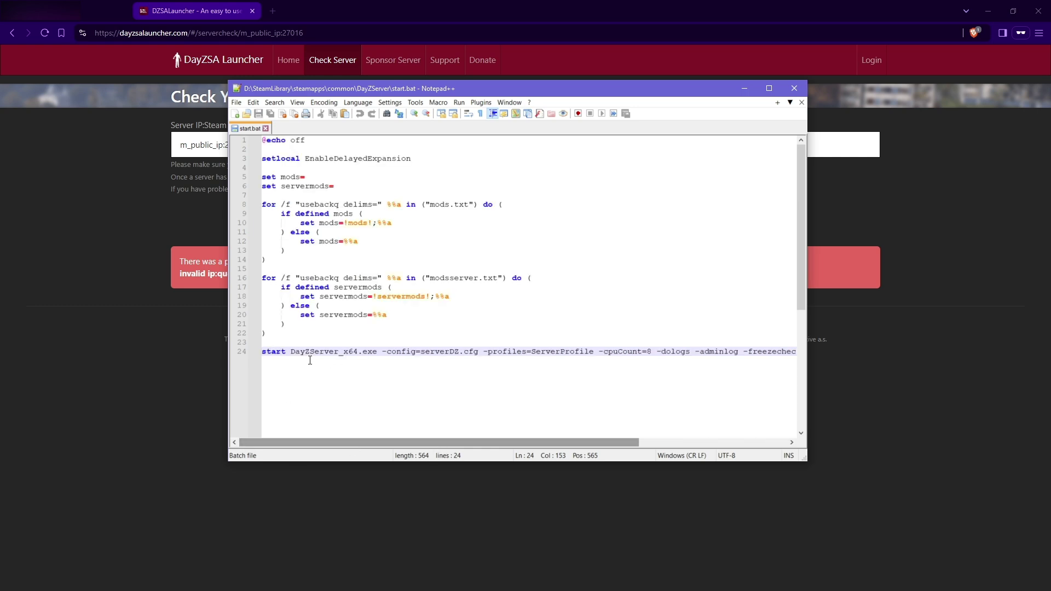
pyautogui.moveTo(291, 352); pyautogui.dragTo(378, 353)
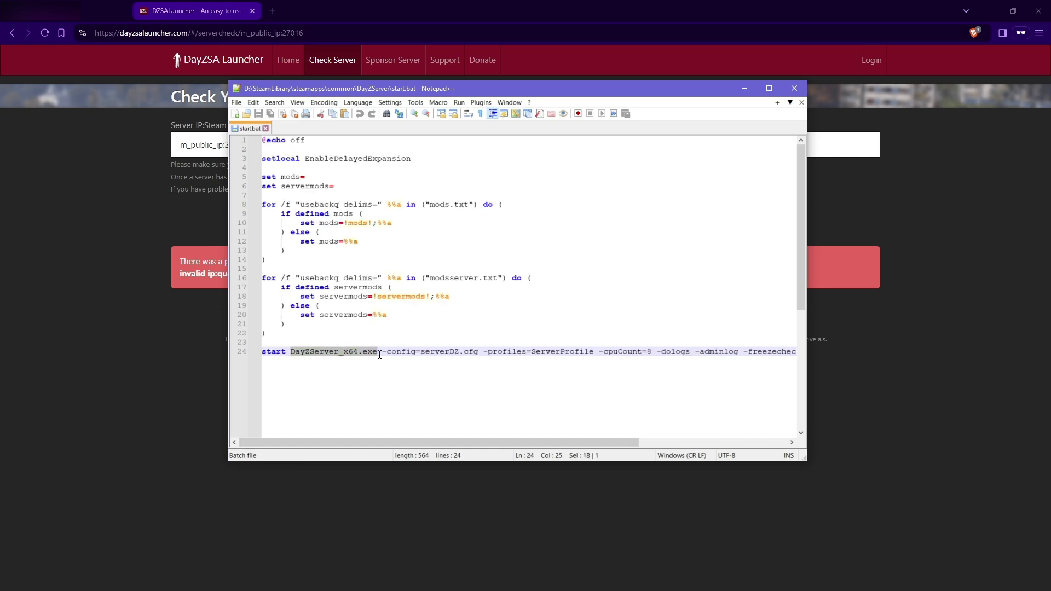
pyautogui.click(410, 352)
pyautogui.moveTo(423, 444); pyautogui.dragTo(502, 440)
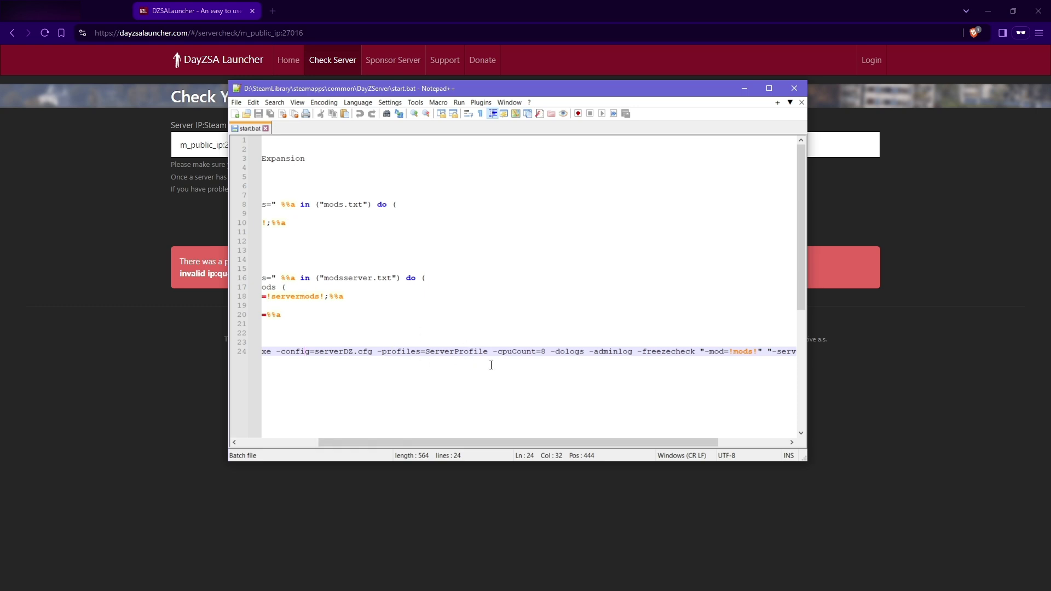
pyautogui.moveTo(563, 444); pyautogui.dragTo(497, 444)
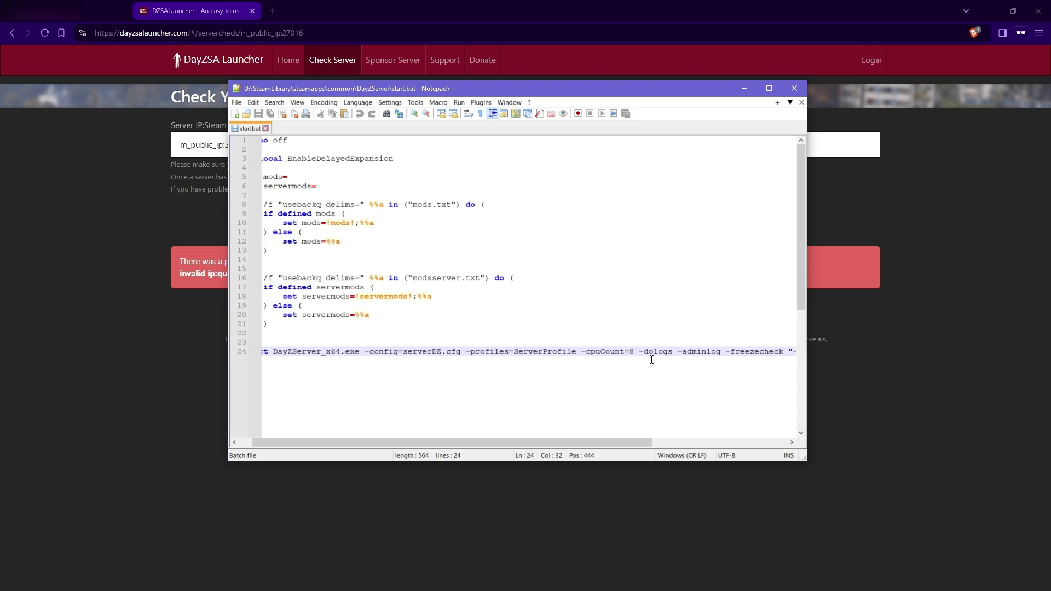
pyautogui.moveTo(573, 438)
pyautogui.mouseDown()
pyautogui.moveTo(665, 439)
pyautogui.moveTo(565, 439)
pyautogui.mouseUp()
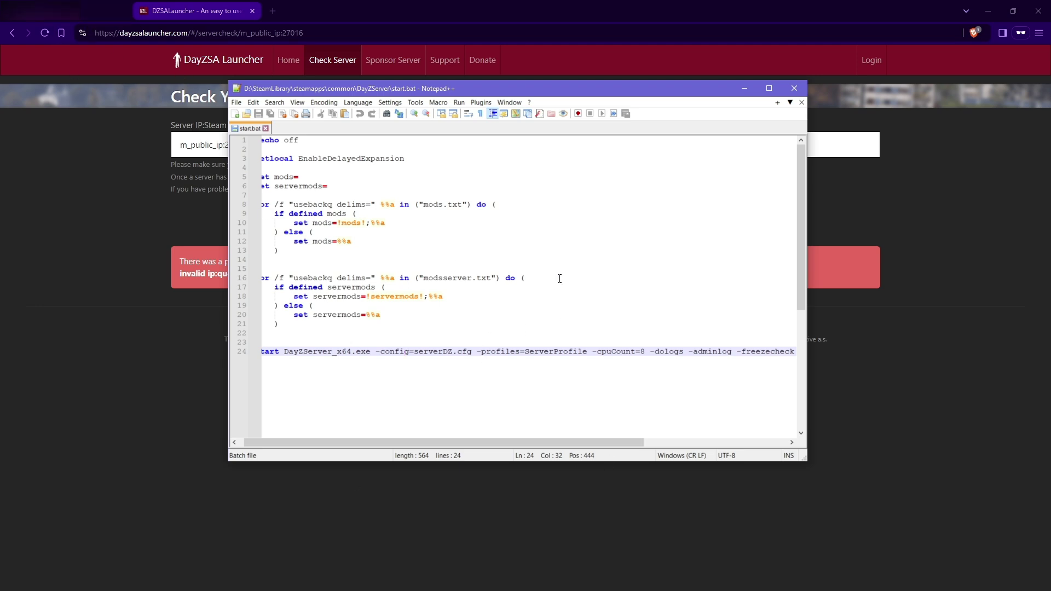
# Bring the DZSA Launcher Check Your Server page in front of Notepad++.
pyautogui.click(885, 359)
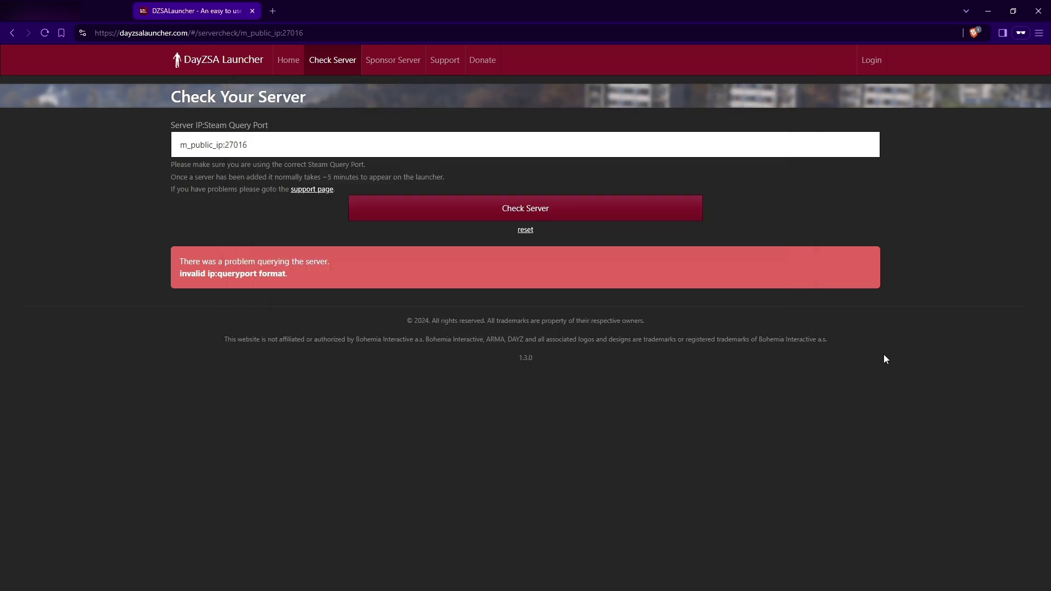